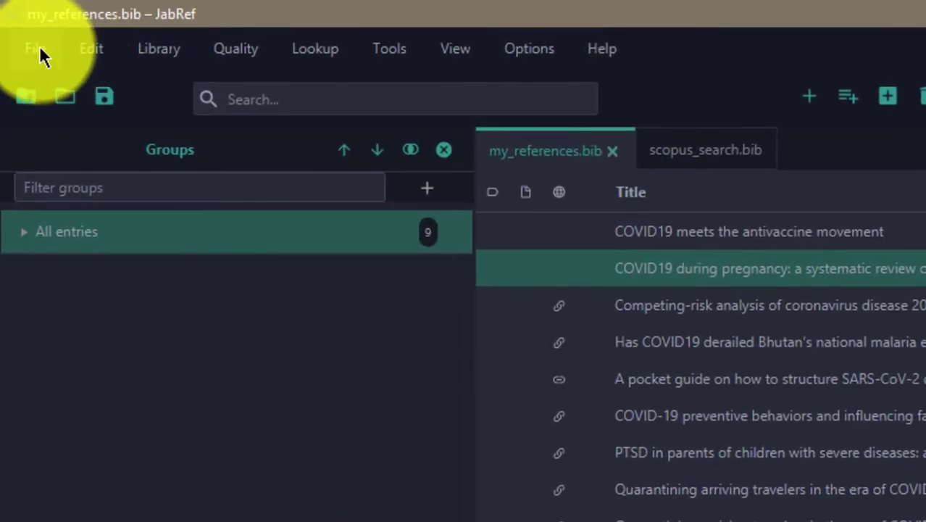
Select the Bhutan malaria and PTSD entries in the JabRef library list
left_click(31, 43)
mouse_move(176, 337)
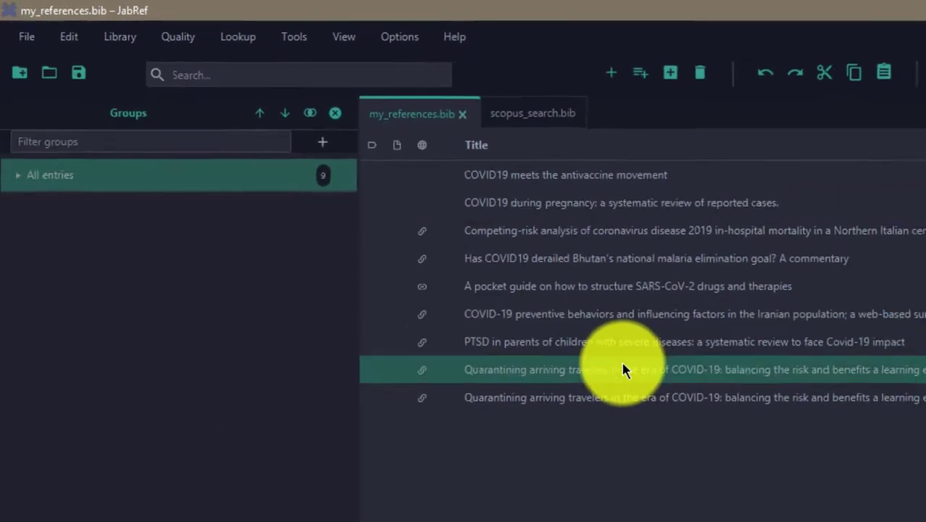
left_click_drag(621, 370, 559, 269)
left_click(529, 248)
left_click(514, 323, "ctrl")
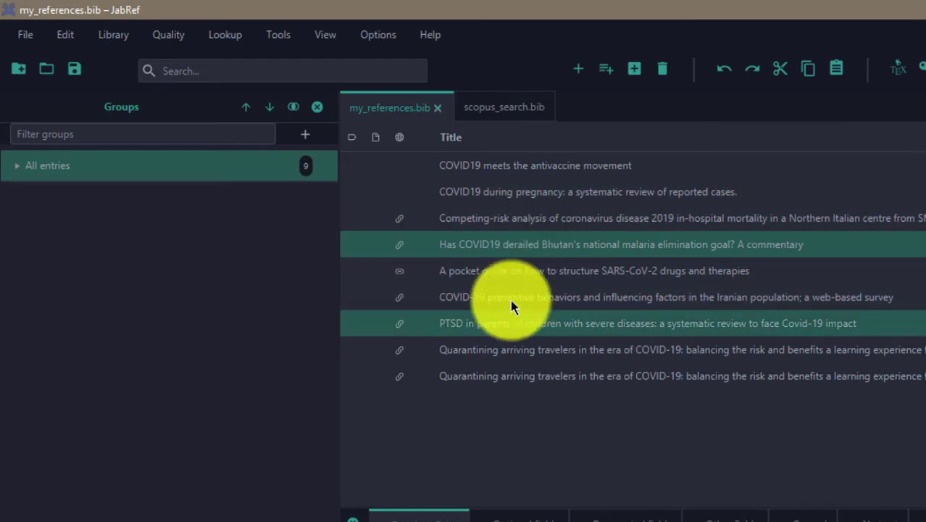
Export all entries to my_references.xml as MS Office 2007 XML, overwriting the existing file
left_click(32, 32)
mouse_move(109, 240)
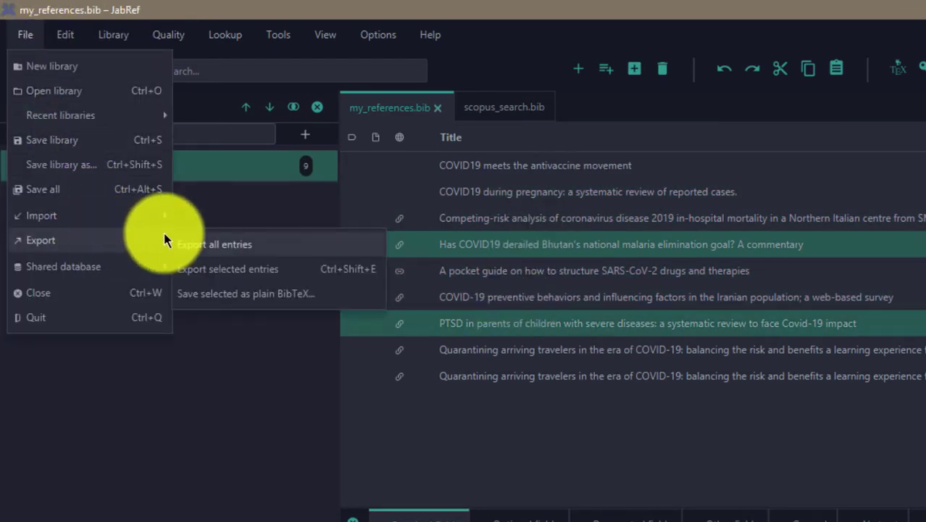
left_click(241, 253)
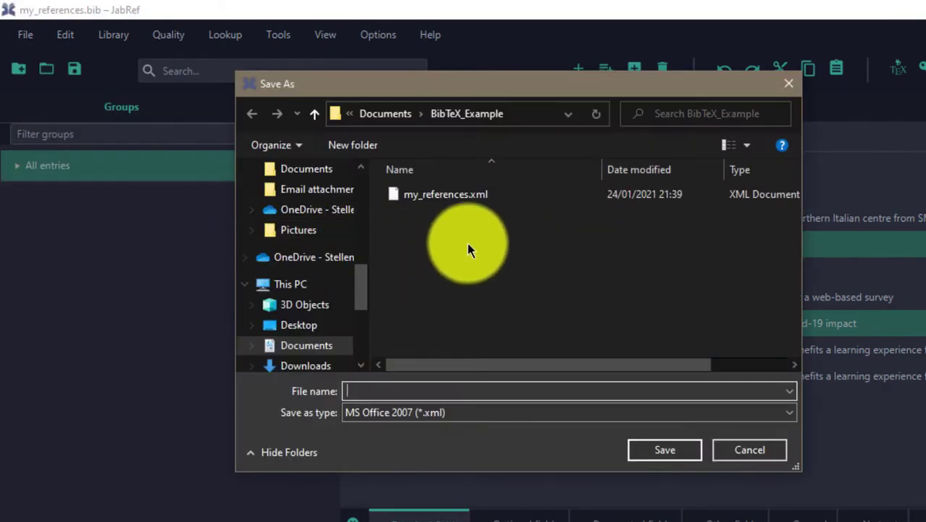
left_click(425, 413)
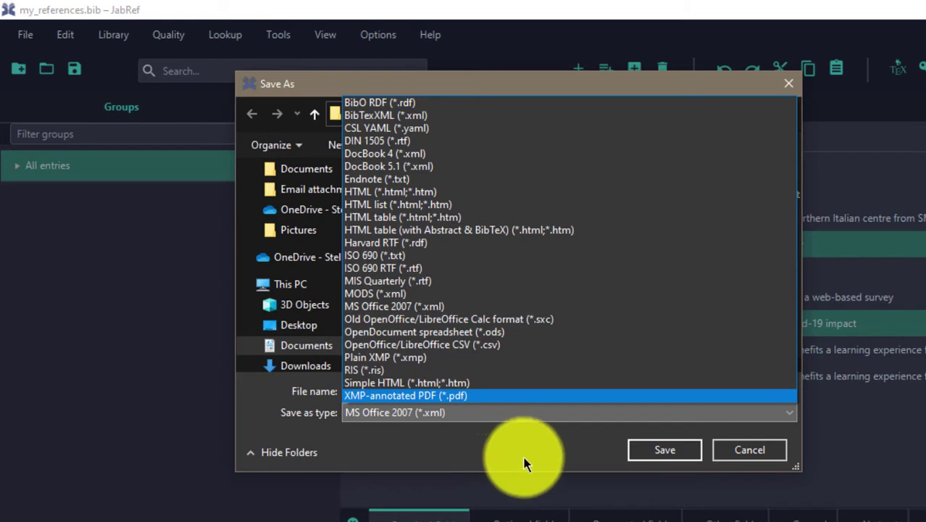
left_click(494, 444)
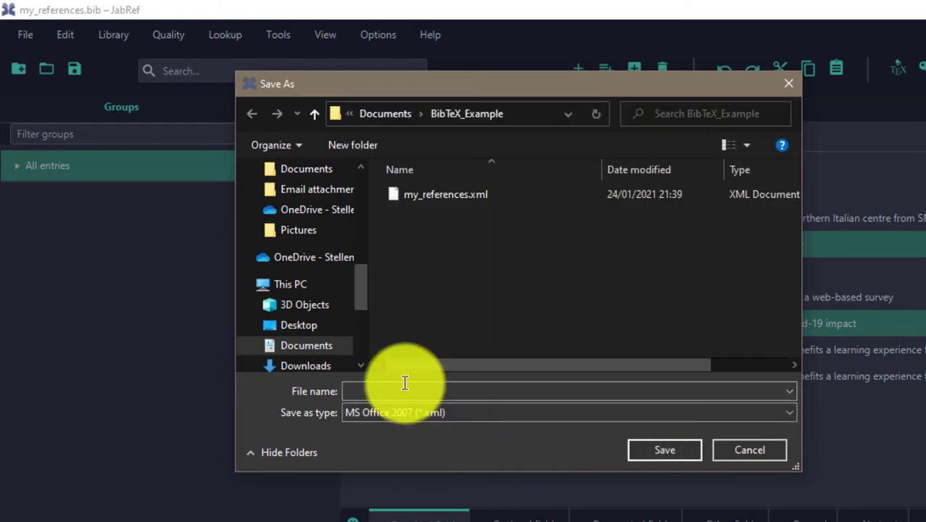
left_click(472, 194)
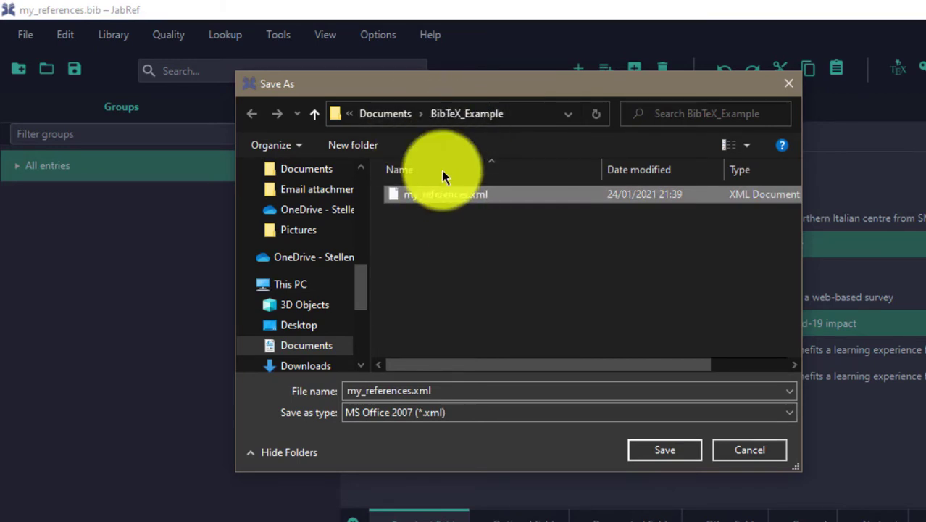
left_click(665, 451)
left_click(612, 337)
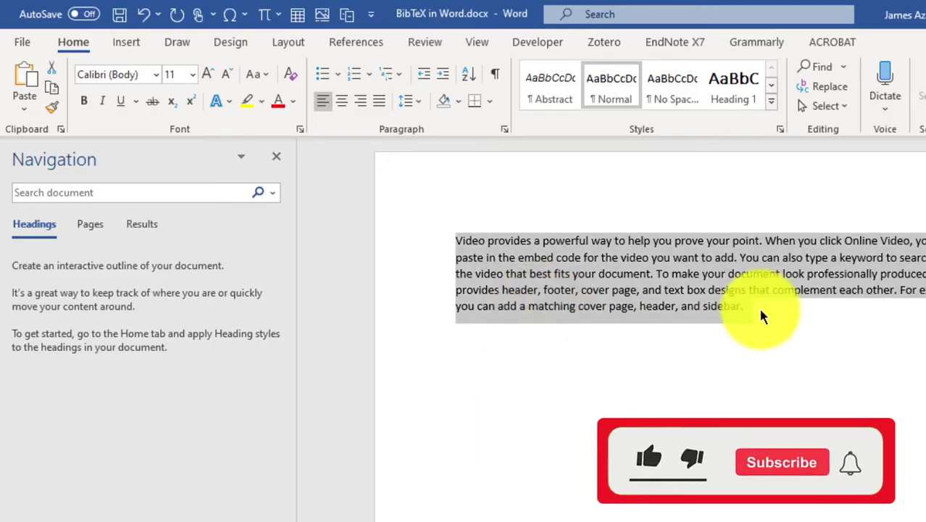
Place the cursor after the sample paragraph and bring up Word's References tools
left_click(761, 317)
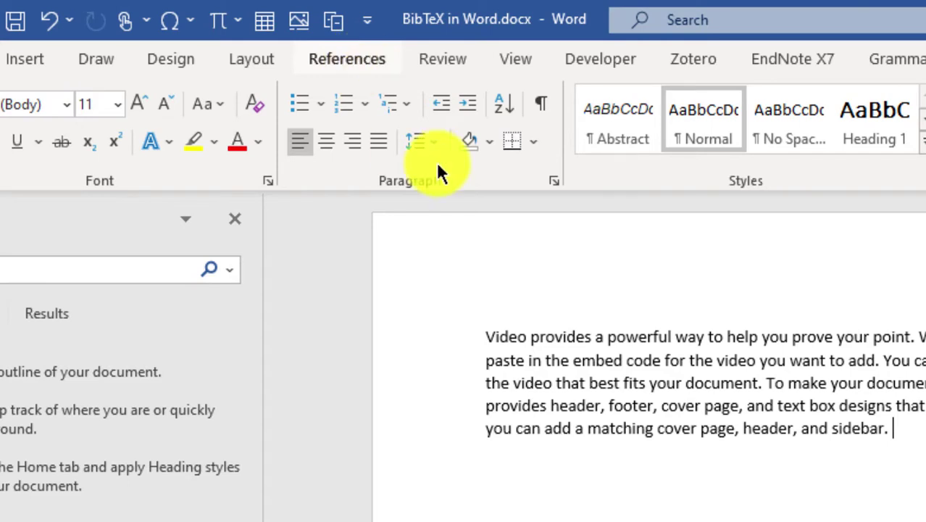
left_click(357, 57)
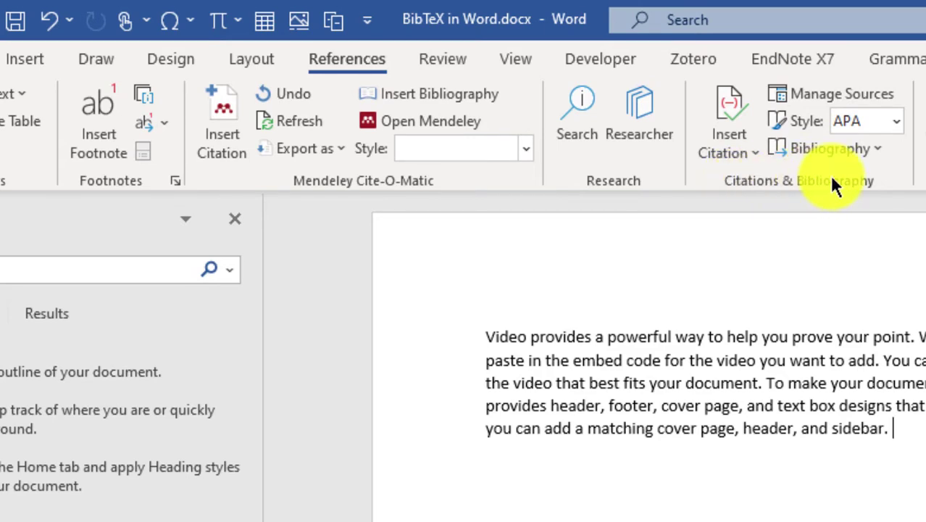
In Manage Sources, delete the three old sources from the list
left_click(847, 100)
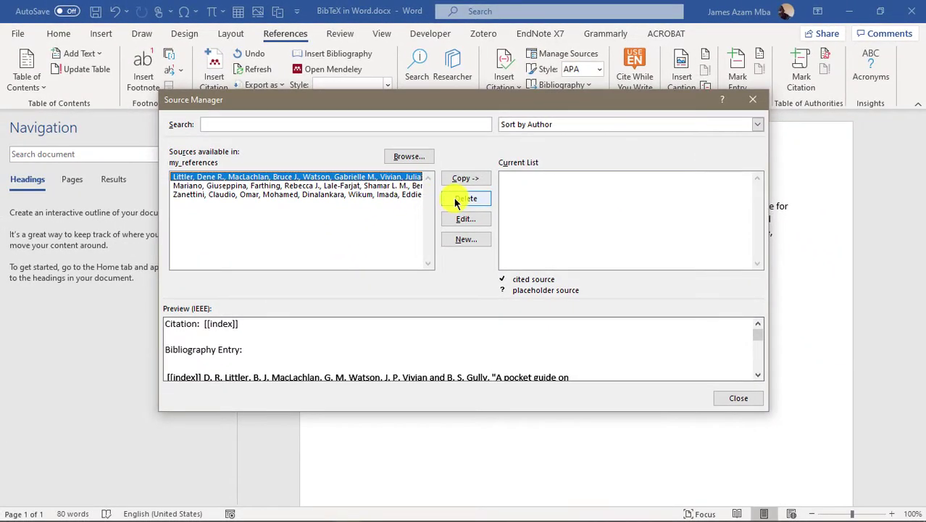
left_click(657, 344)
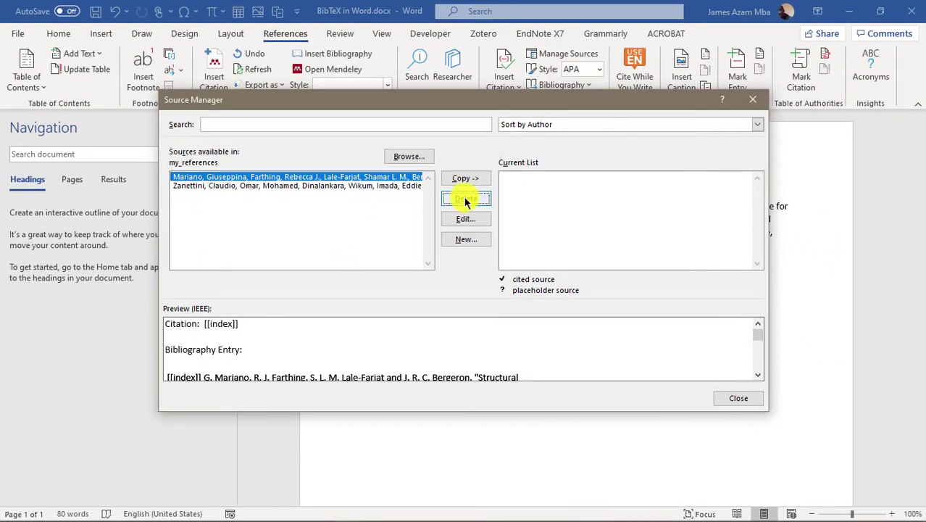
left_click(465, 200)
left_click(465, 200)
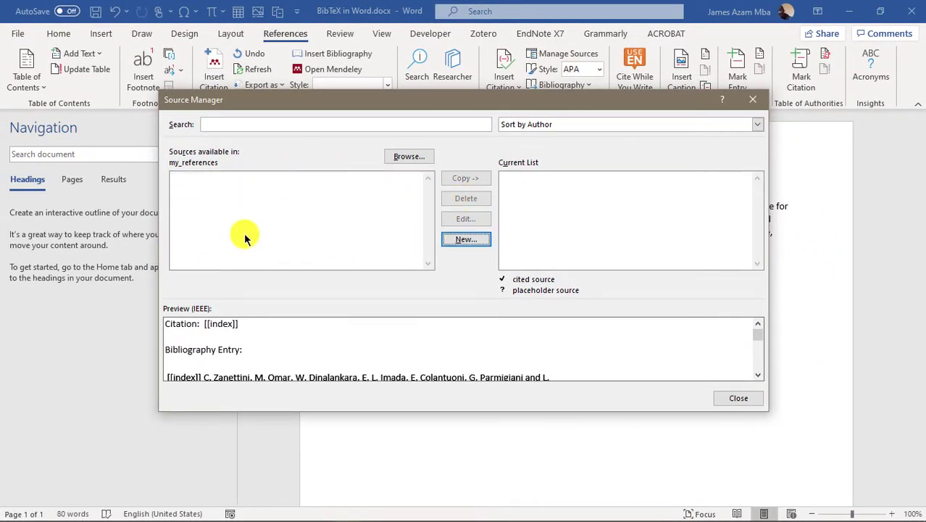
Load my_references.xml as the master list and copy all nine sources into the current list
left_click(410, 157)
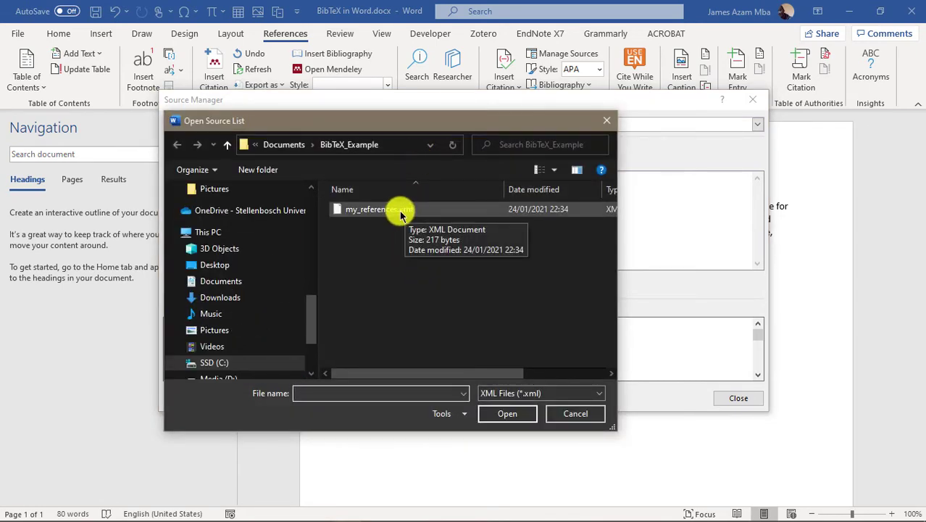
double_click(377, 210)
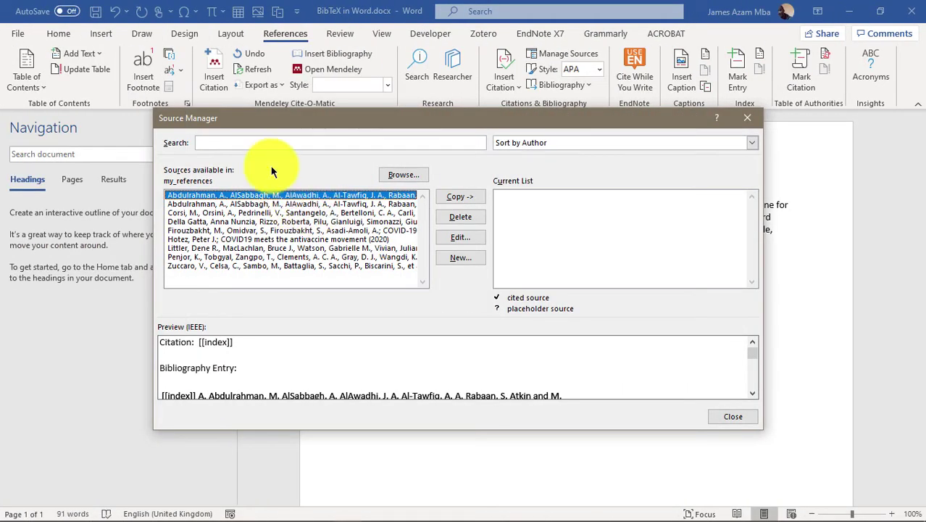
left_click(323, 258, "shift")
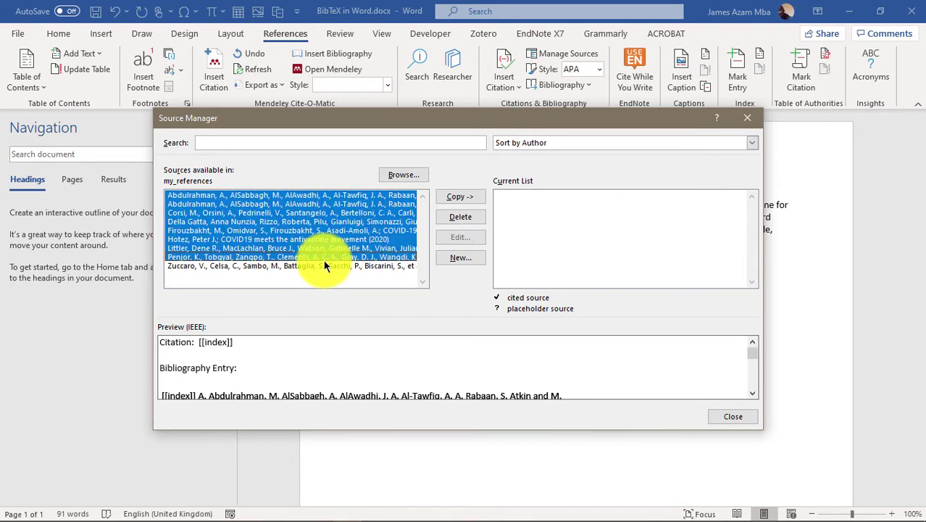
left_click(319, 265, "shift")
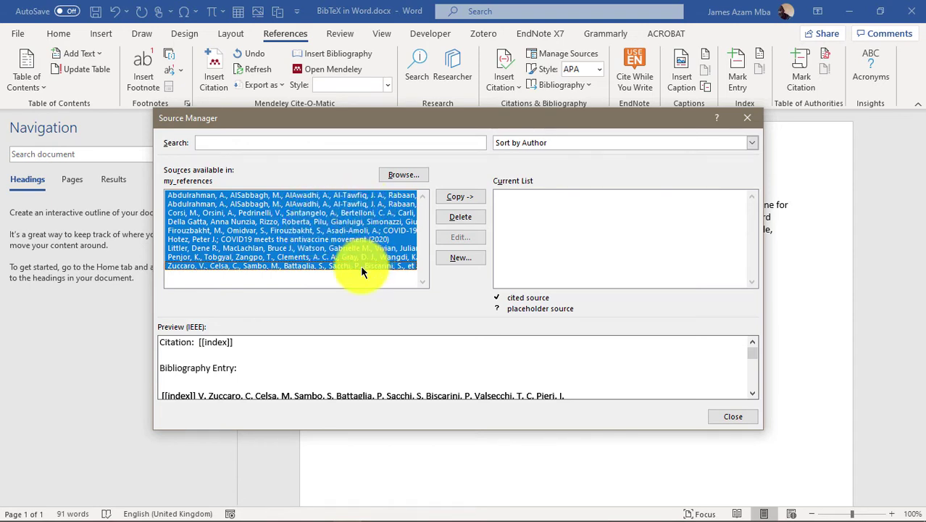
left_click(466, 197)
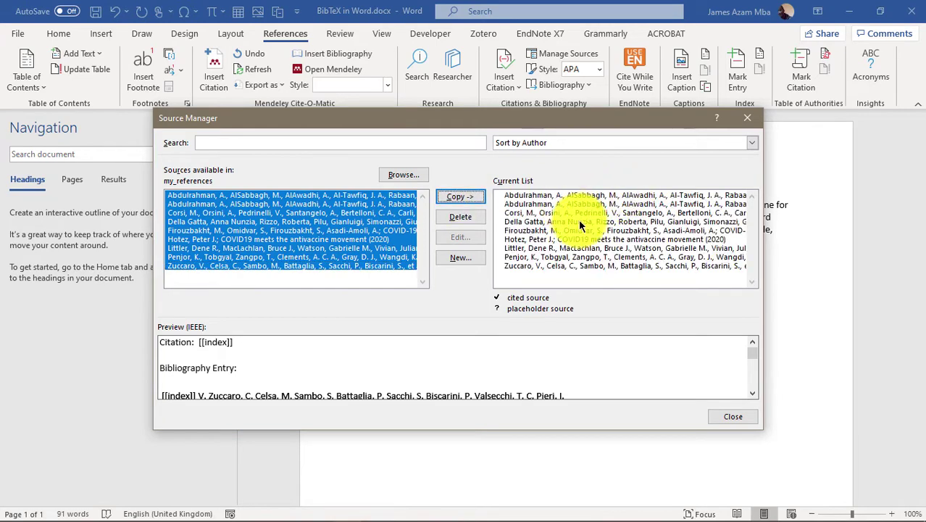
left_click(726, 419)
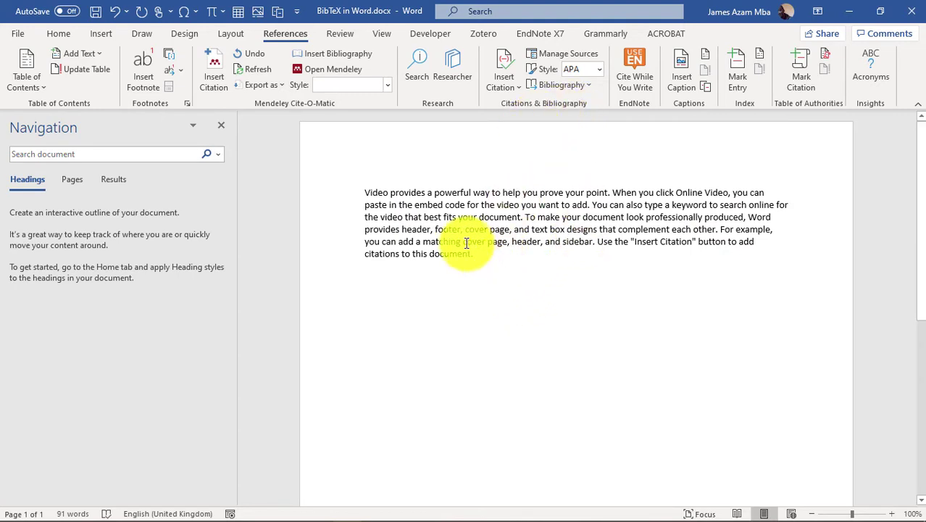
Cite the antivaccine movement source after 'document' and the Littler et al. pocket guide at the paragraph's end
left_click(521, 217)
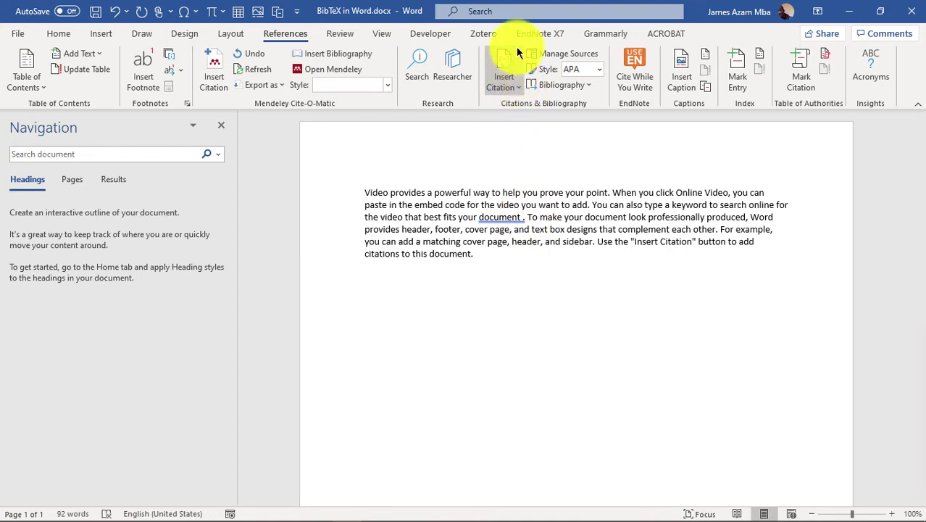
left_click(516, 87)
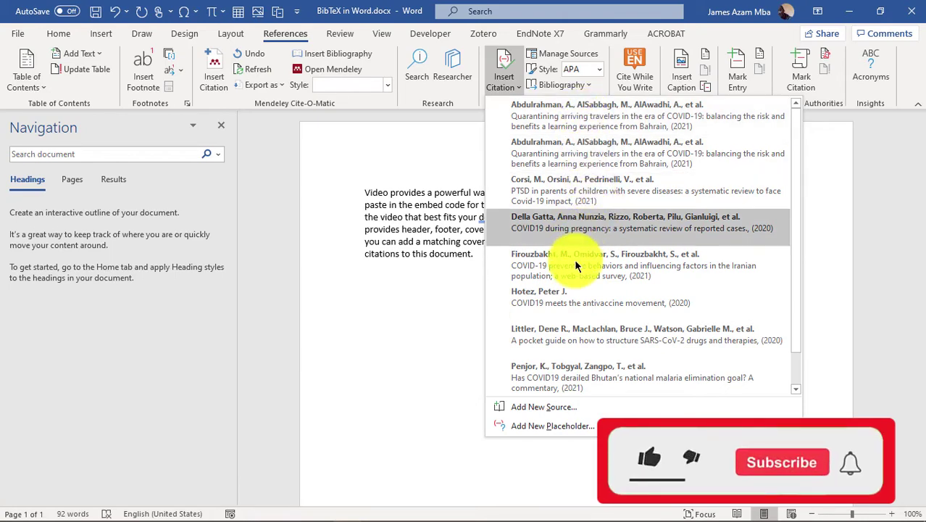
left_click(558, 298)
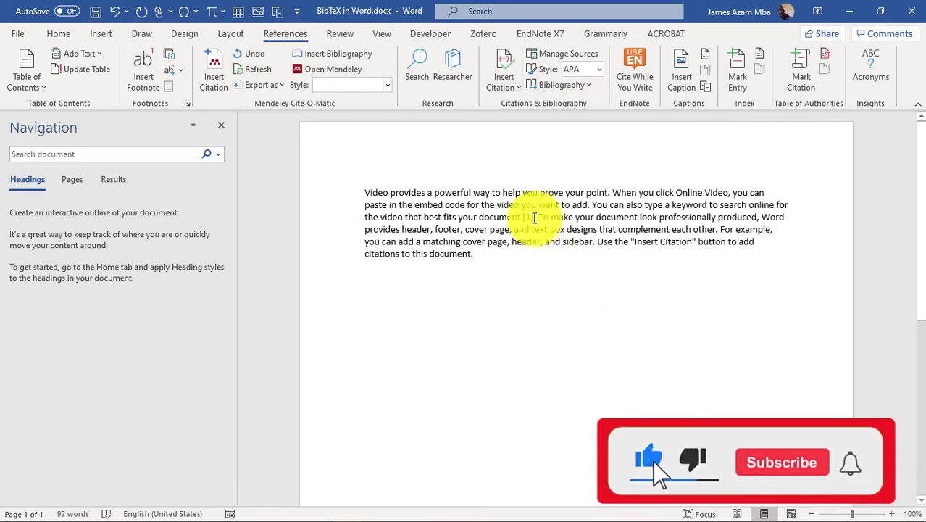
left_click(472, 252)
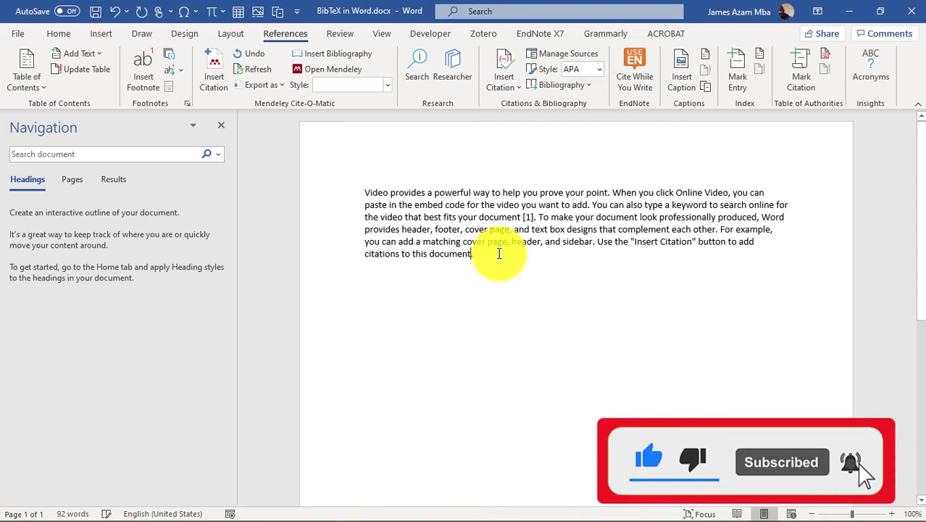
left_click(505, 69)
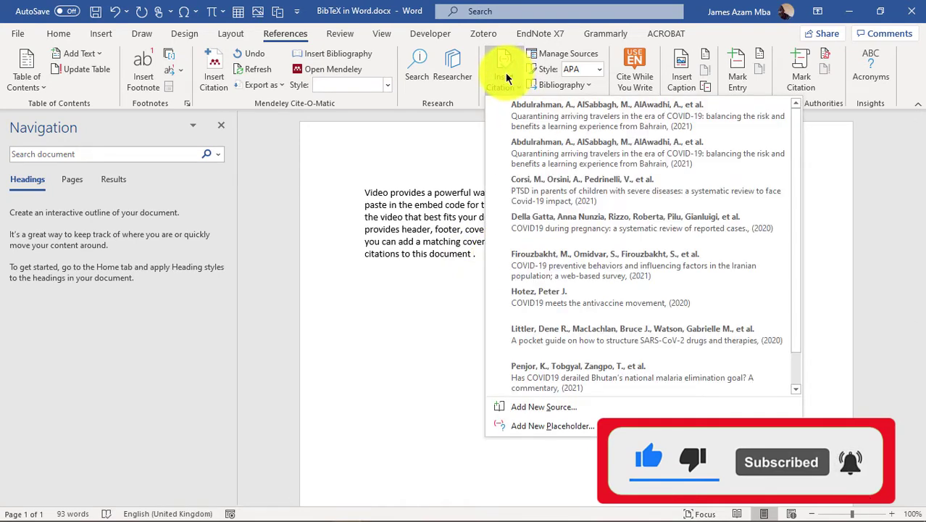
left_click(573, 334)
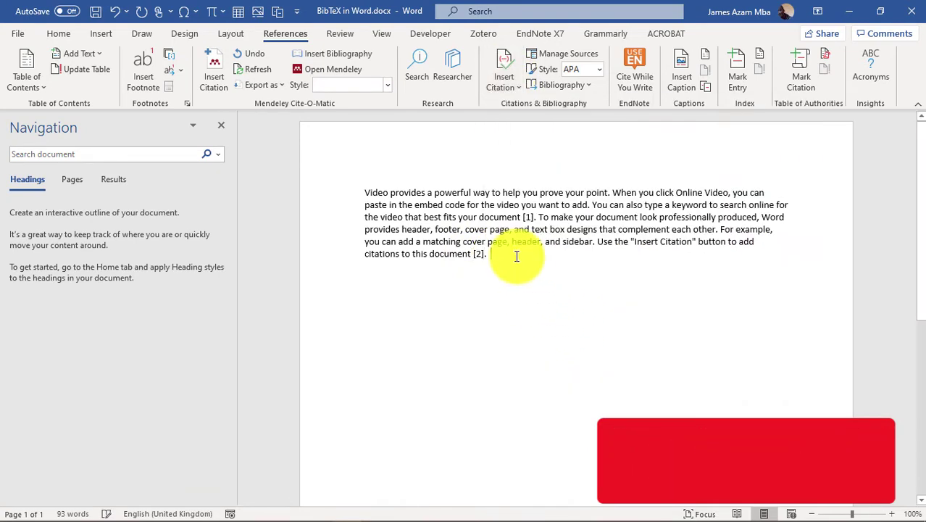
Start a new empty paragraph and switch the citation style to Chicago, then to MLA
key("Return")
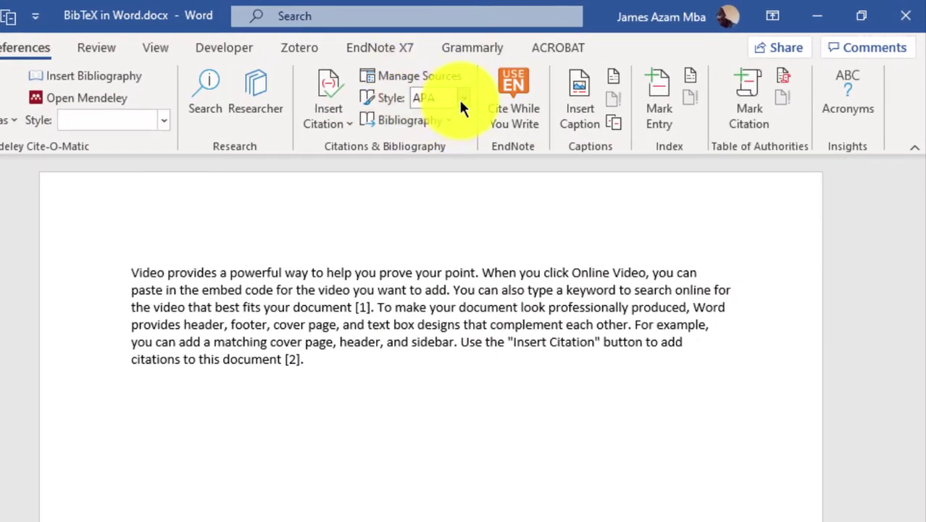
left_click(463, 98)
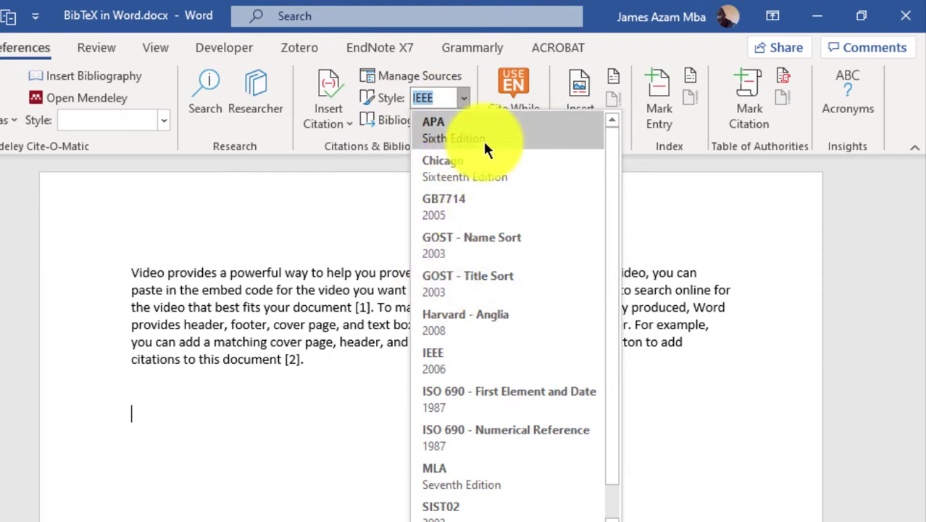
left_click(474, 170)
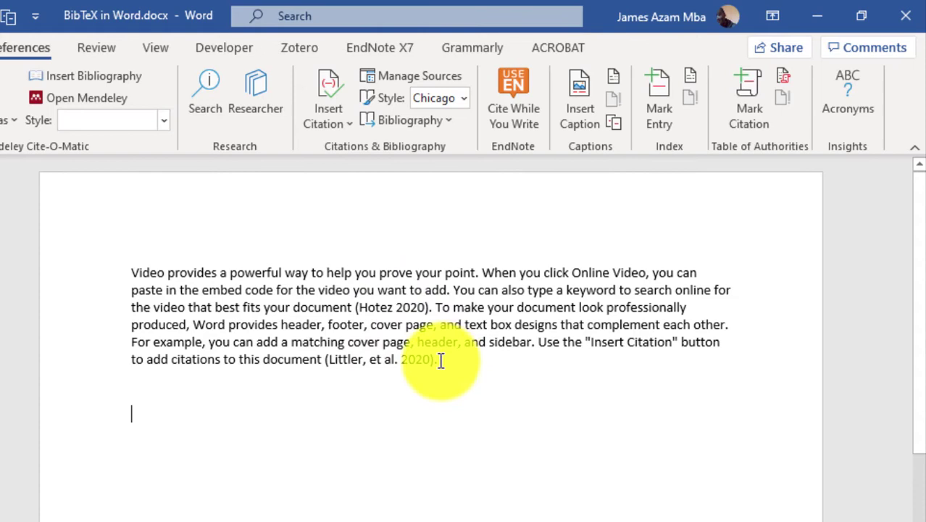
left_click(463, 98)
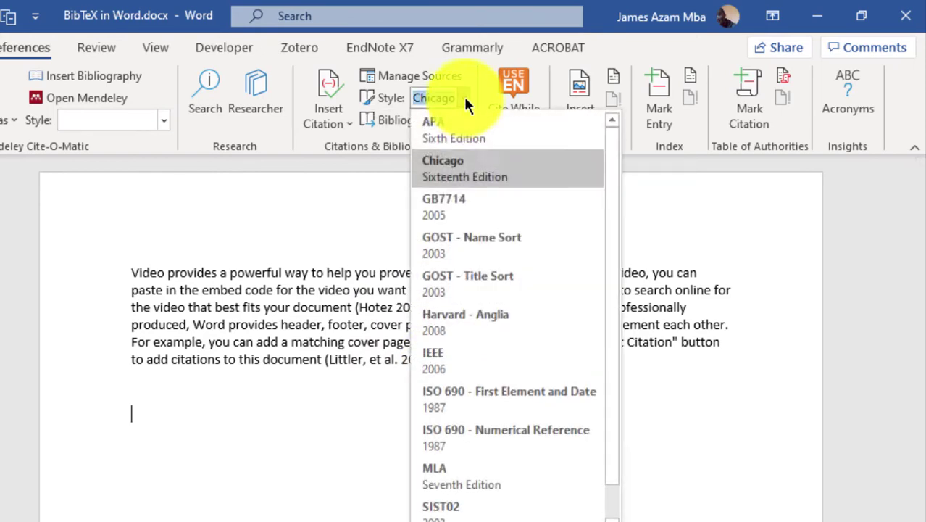
left_click(454, 475)
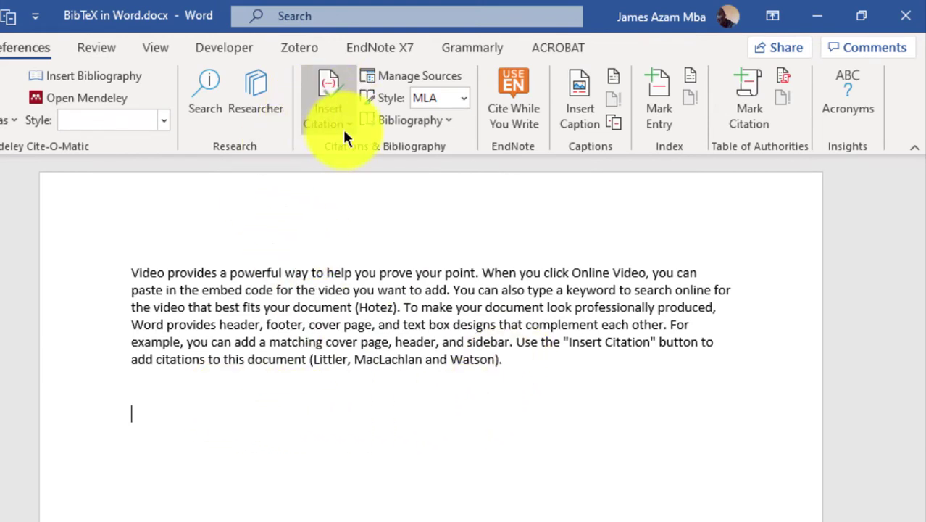
Insert the built-in References bibliography below the paragraph and scroll through it
left_click(449, 118)
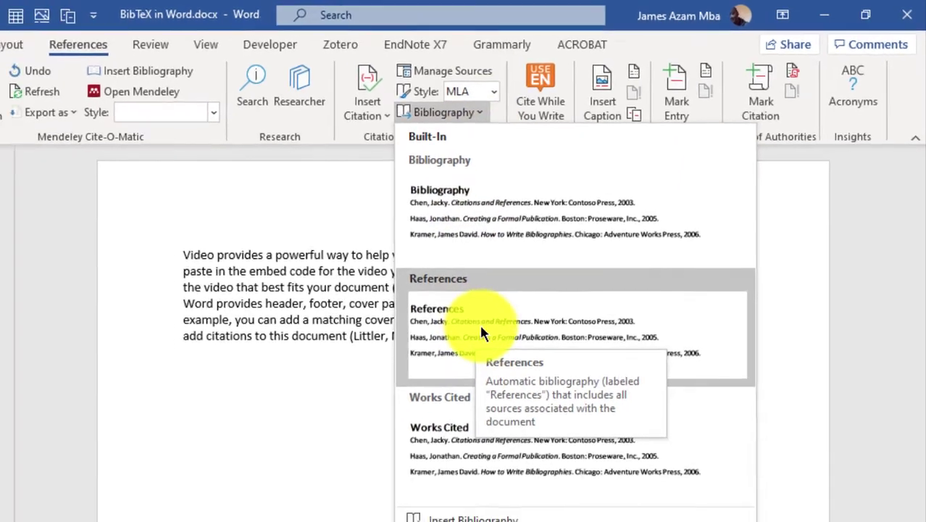
left_click(479, 332)
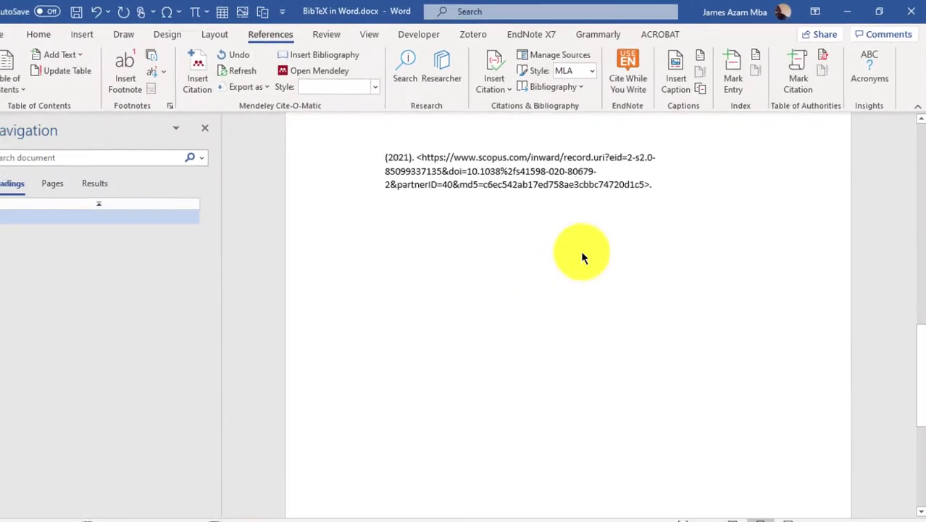
scroll(572, 247, "up", 5)
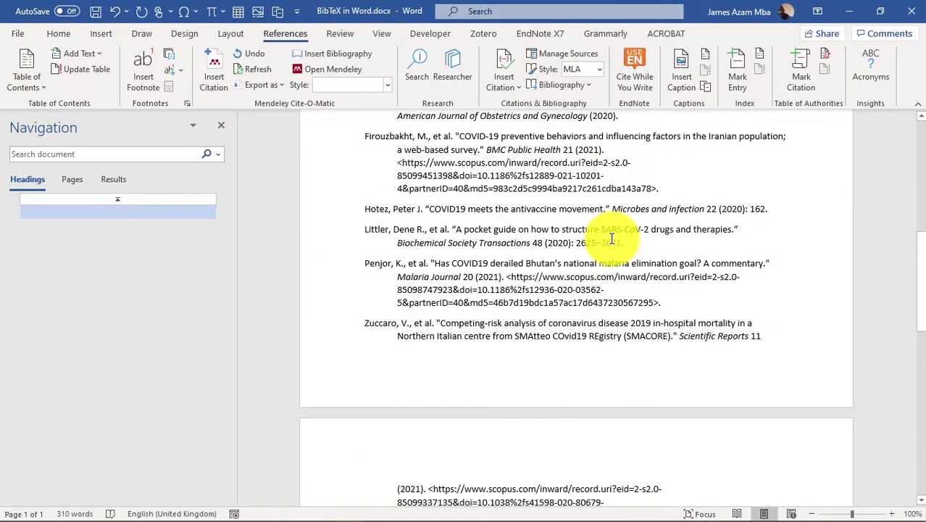
scroll(612, 239, "up", 10)
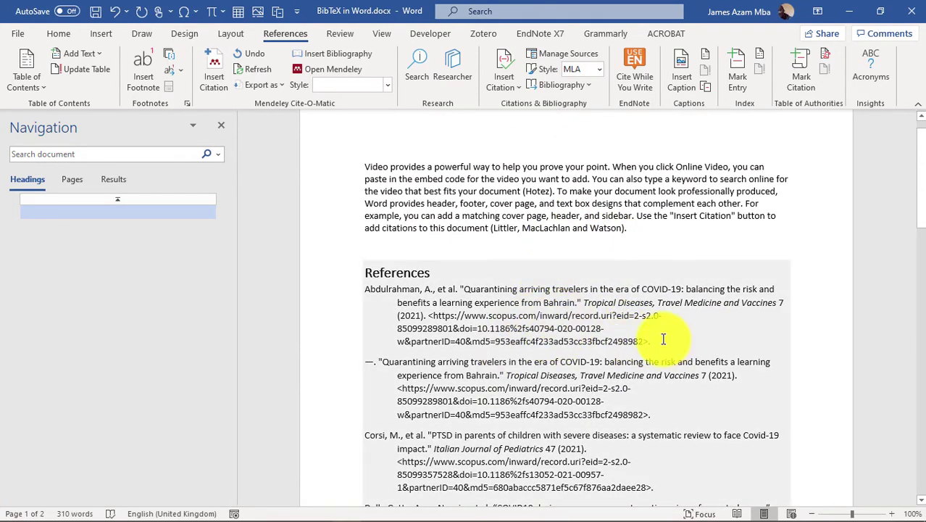
scroll(508, 268, "down", 3)
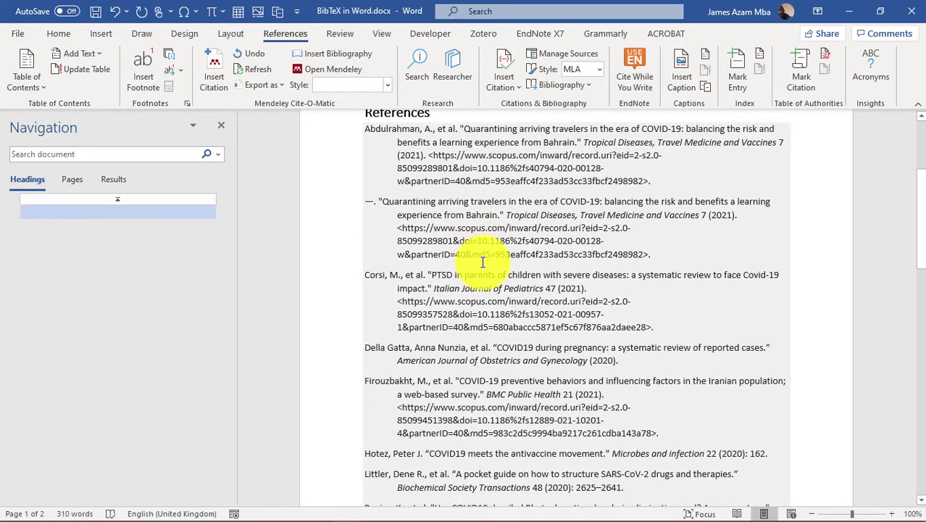
scroll(428, 248, "up", 5)
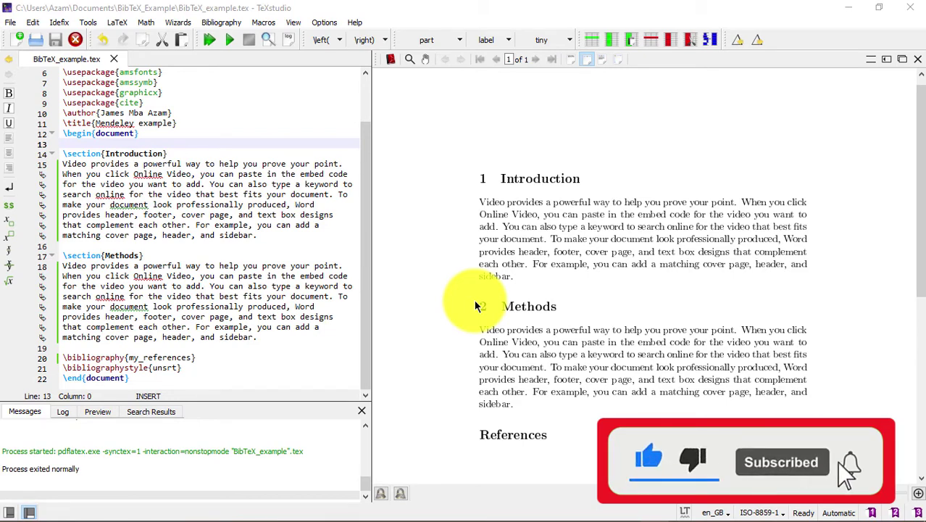
Switch to the JabRef window holding the my_references.bib library
mouse_move(285, 508)
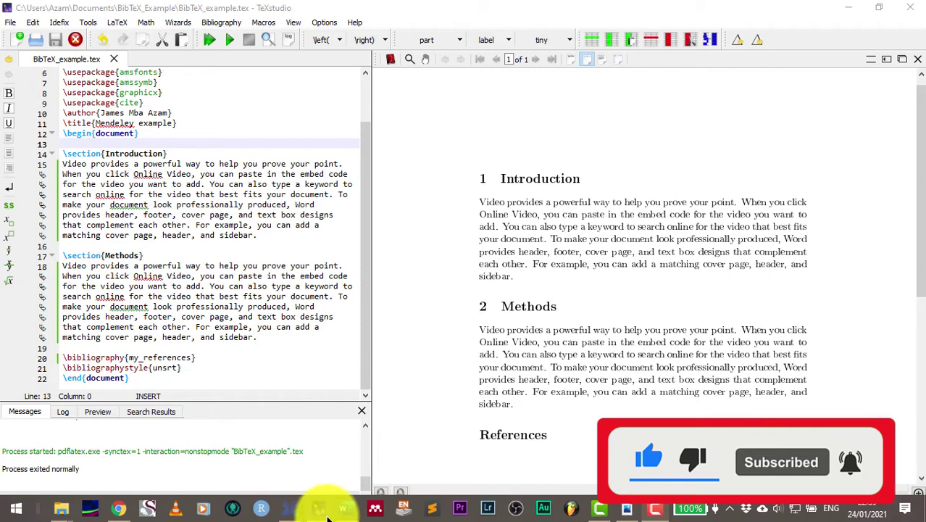
left_click(290, 509)
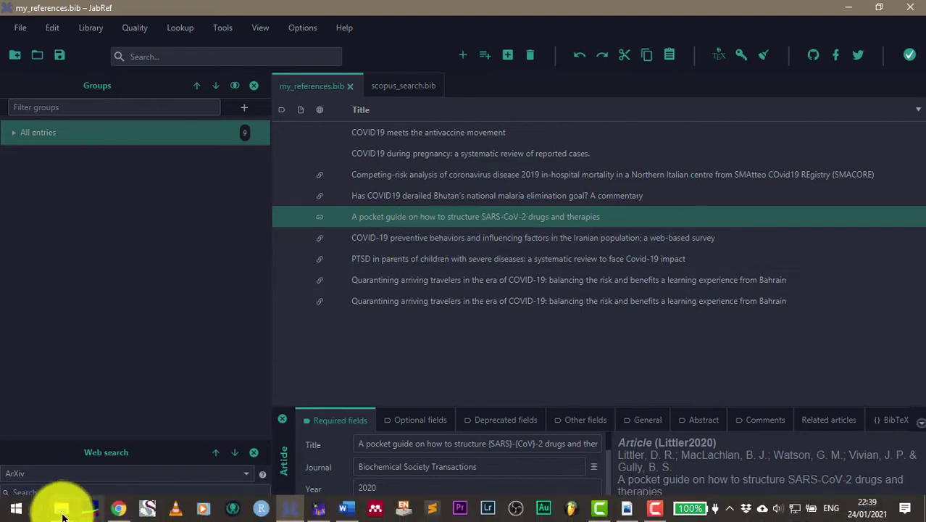
Highlight BibTeX_example.tex and my_references.bib in the BibTeX_Example folder, then return to TeXstudio
mouse_move(62, 513)
left_click(108, 449)
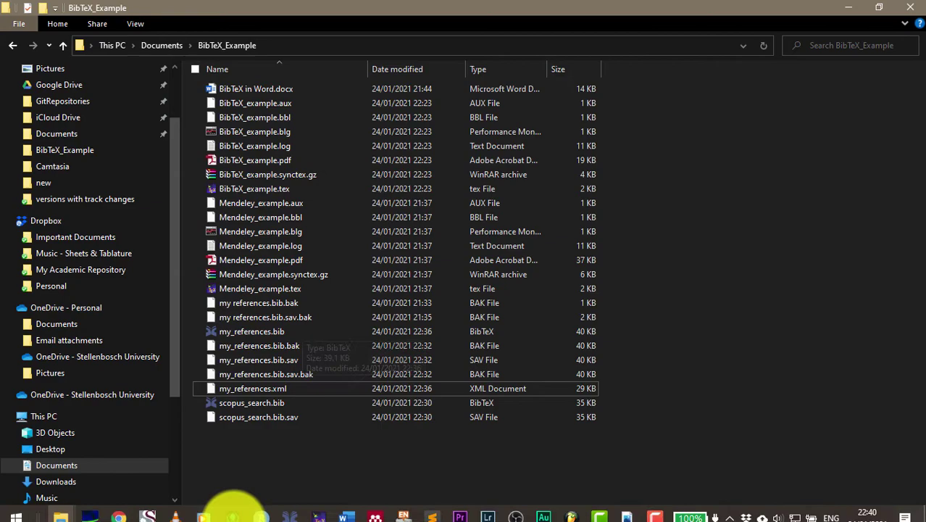
left_click(318, 508)
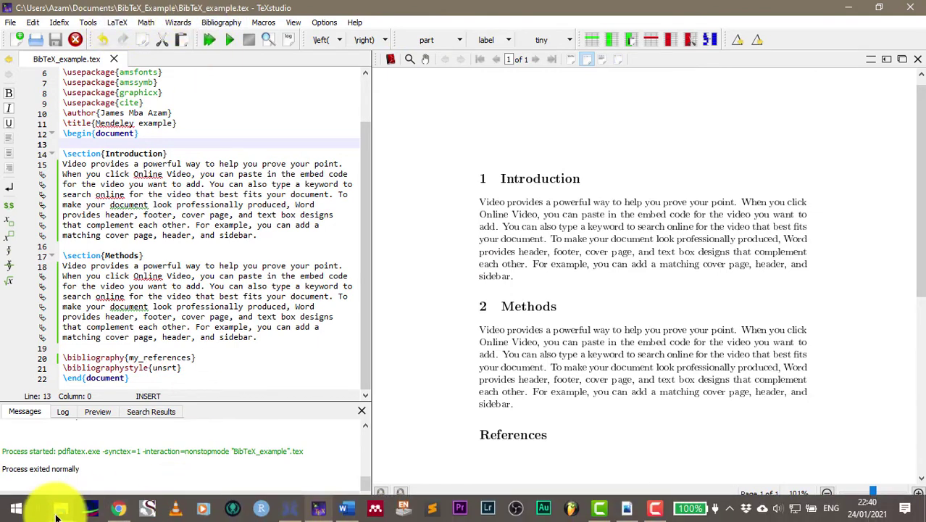
mouse_move(61, 513)
left_click(109, 453)
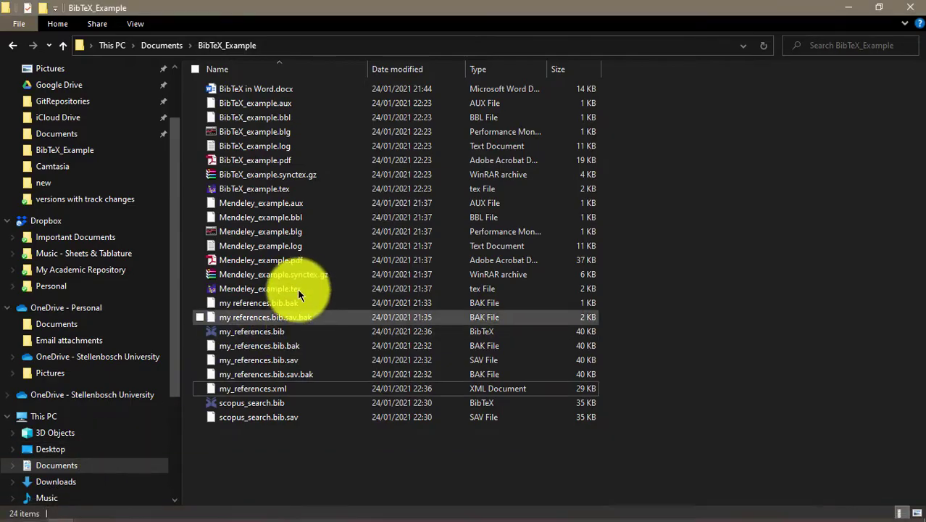
left_click(273, 192)
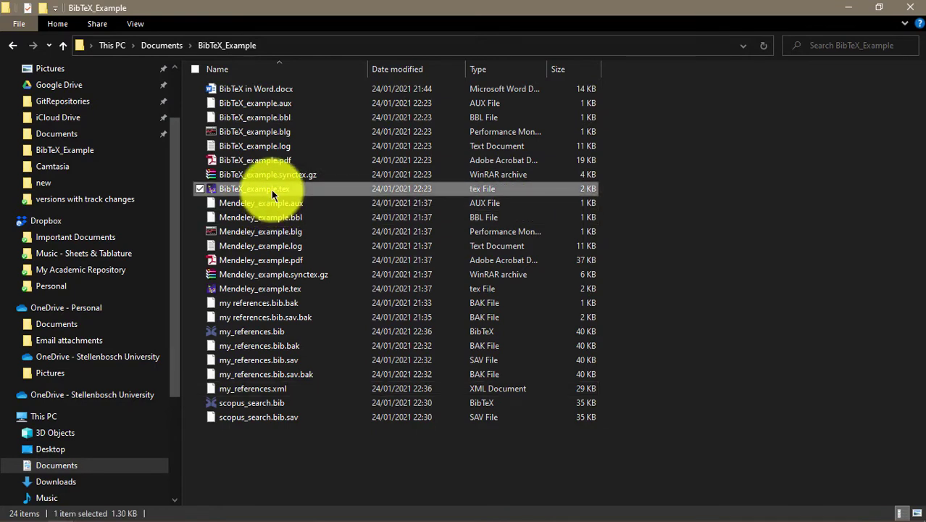
left_click(249, 333)
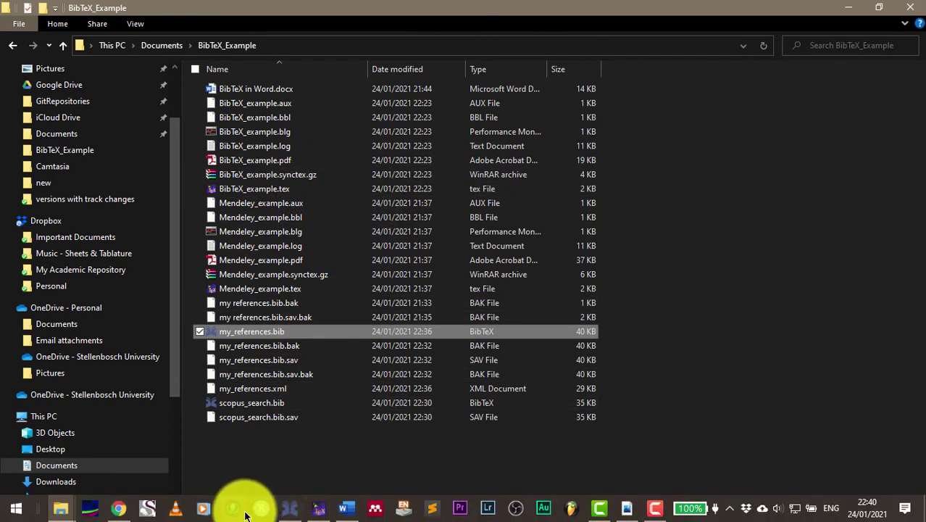
left_click(313, 509)
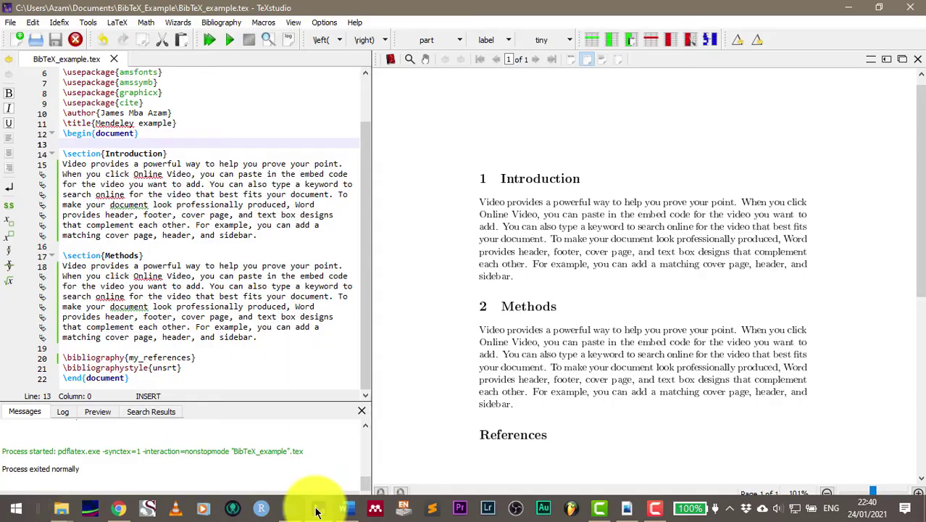
Add \cite{Firouzbakht2021} at the end of the Introduction and compile to refresh the PDF
left_click(200, 357)
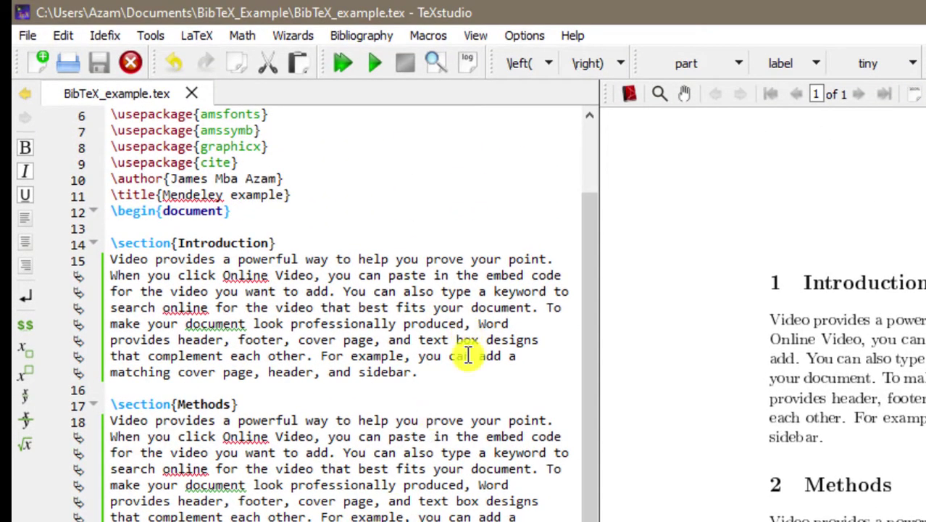
left_click(456, 124)
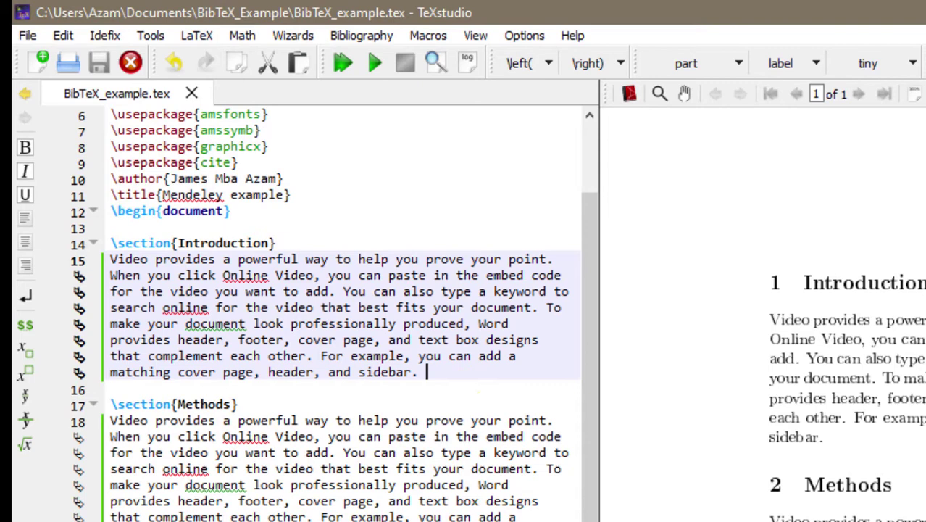
type("\\cite")
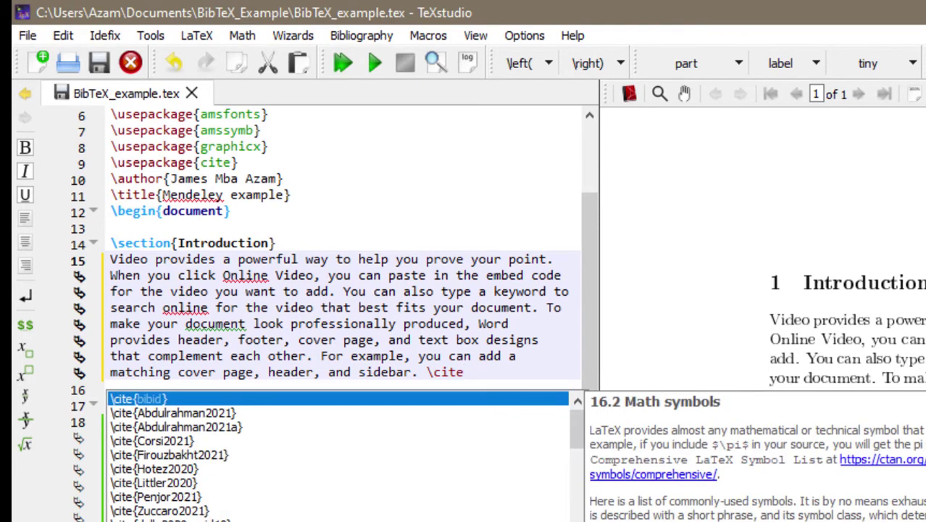
key("Down")
key("Down")
key("Down")
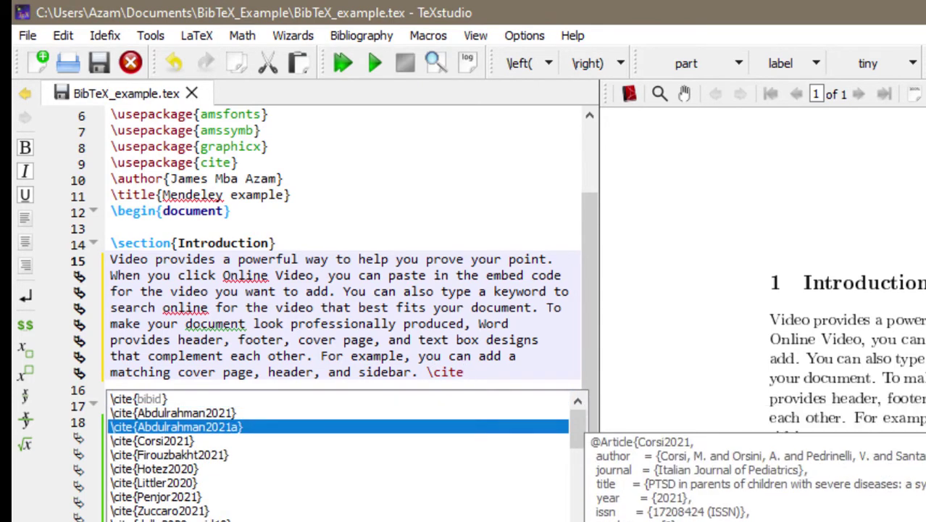
key("Return")
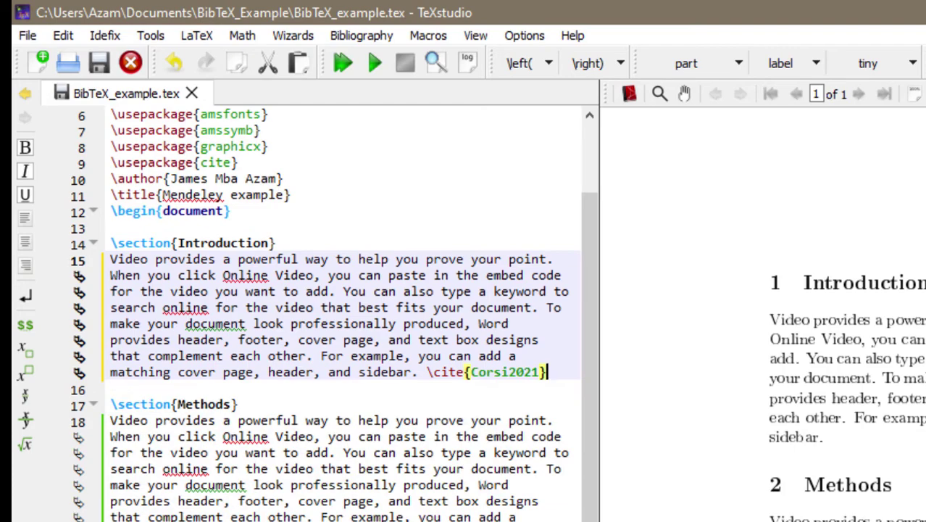
left_click(347, 62)
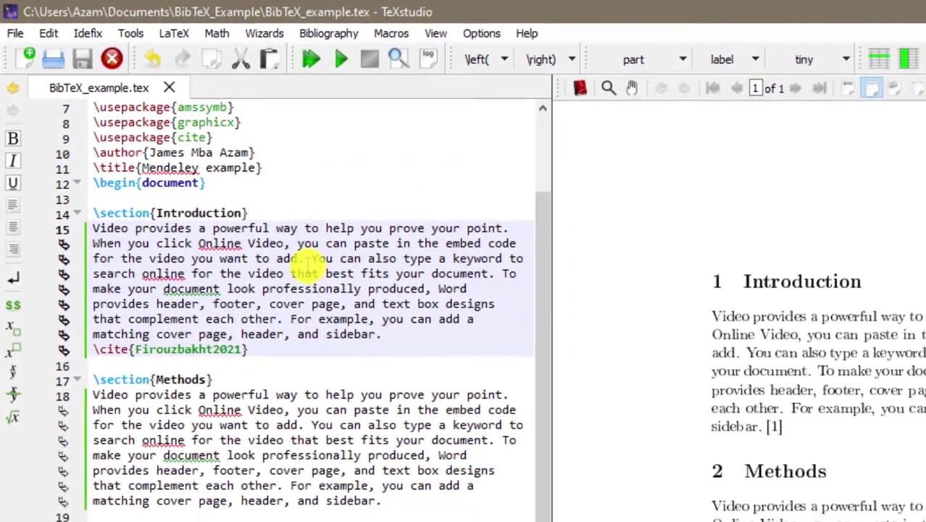
Push the Competing-risk analysis entry's Zuccaro2021 citation from JabRef into the Introduction
key("alt+Tab")
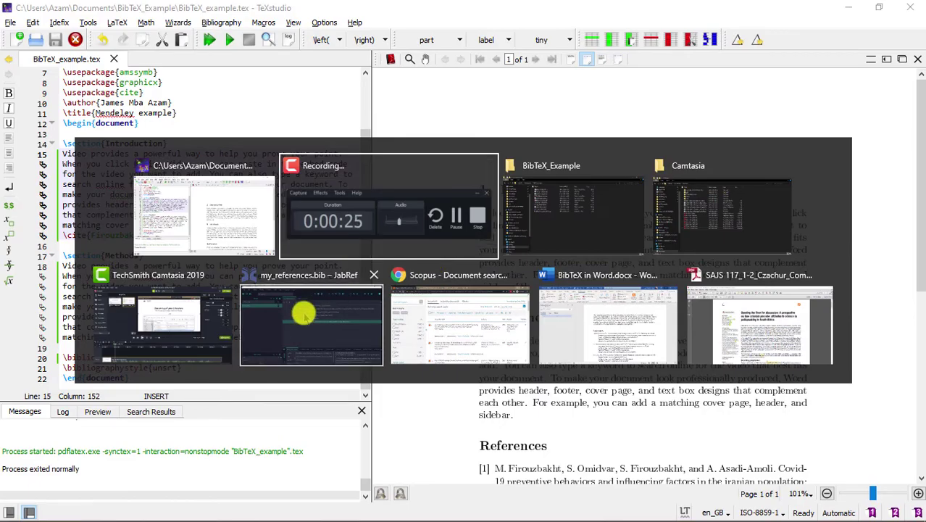
left_click(303, 313)
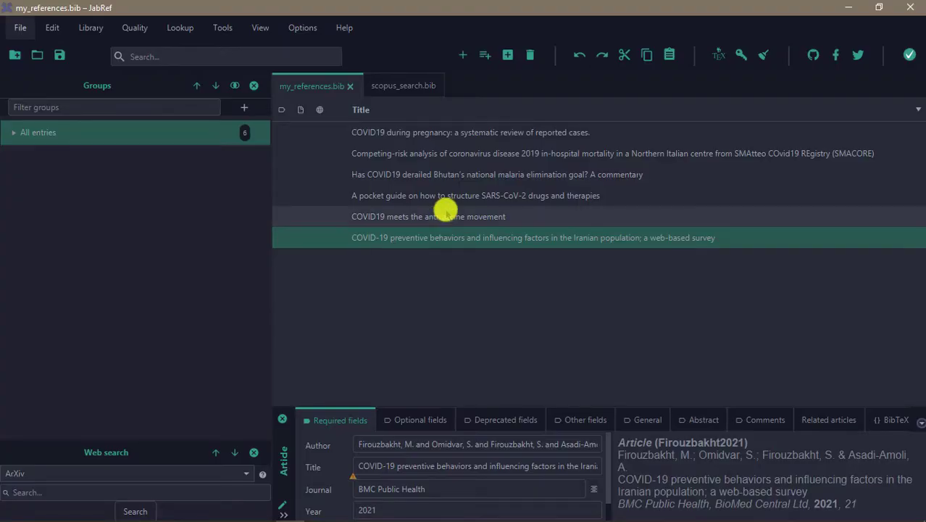
left_click(407, 177)
key("Up")
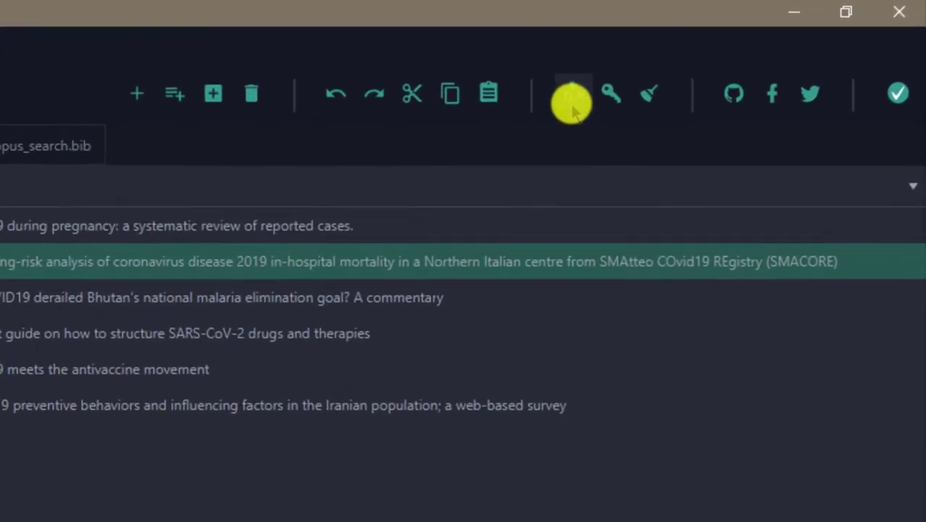
left_click(555, 98)
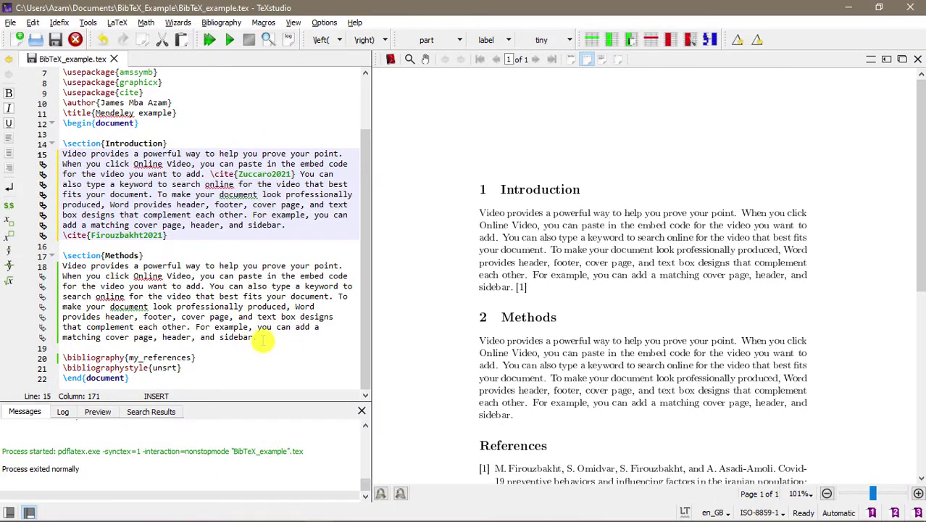
End the Methods paragraph with \cite{della2020covid19,Zuccaro2021,Firouzbakht2021} pushed from JabRef
left_click(269, 340)
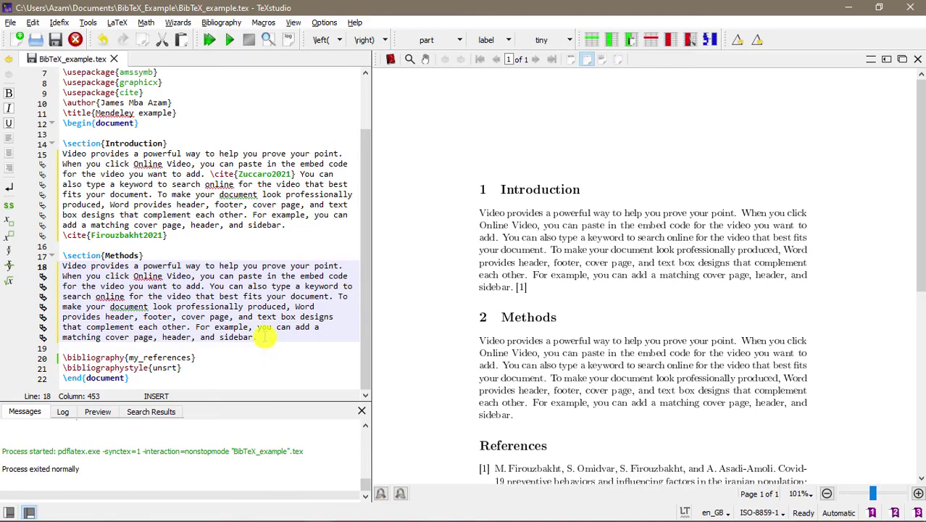
key("alt+Tab")
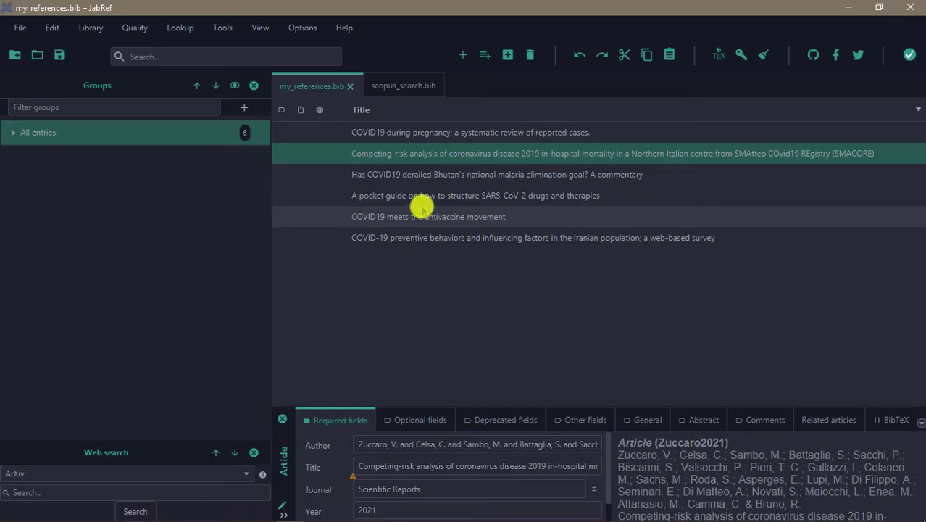
left_click(407, 195)
left_click(398, 176, "shift")
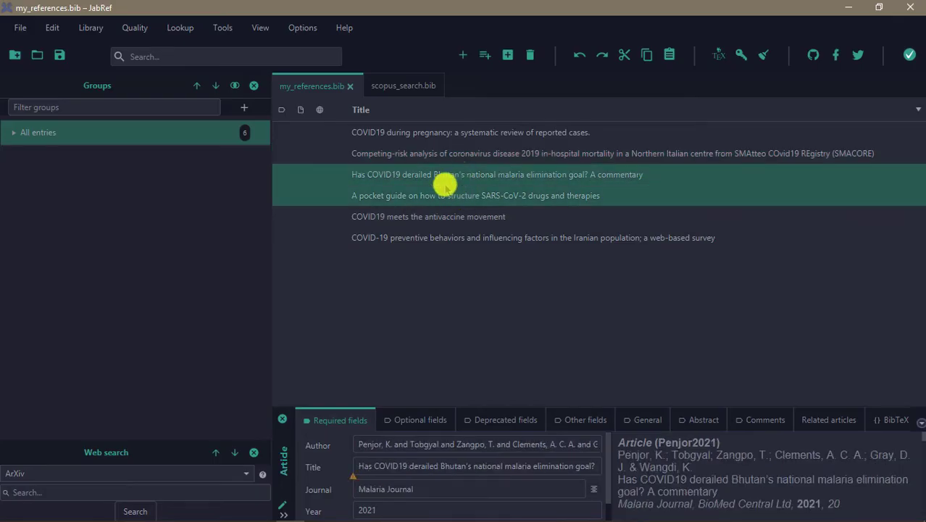
left_click(406, 238)
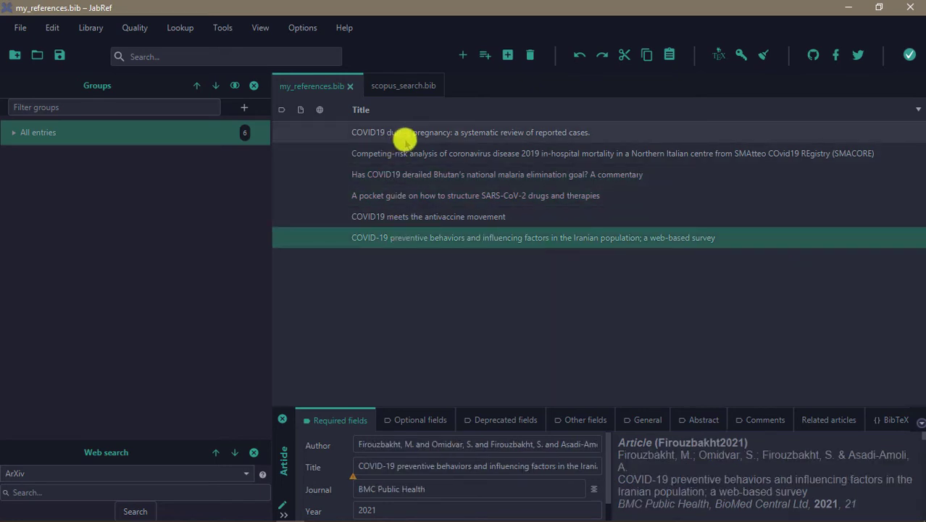
left_click(405, 138, "ctrl")
left_click(406, 152, "ctrl")
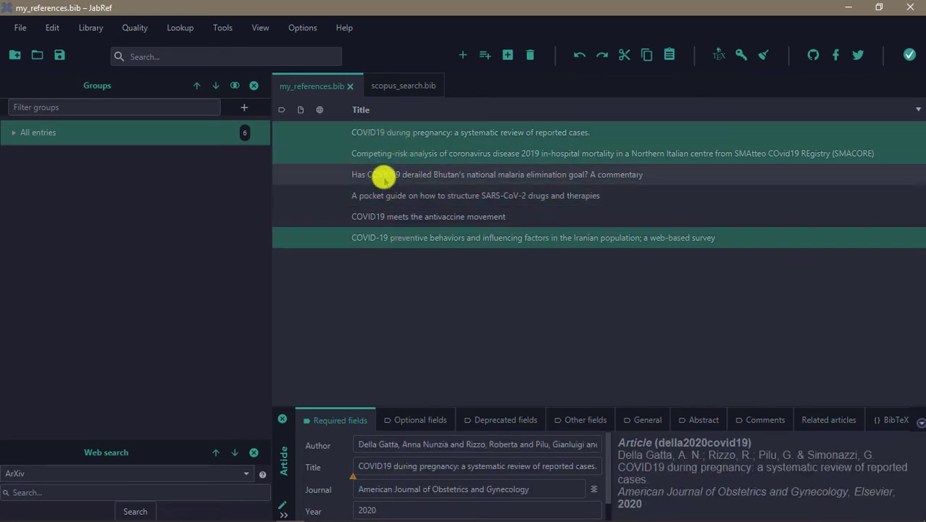
left_click(713, 59)
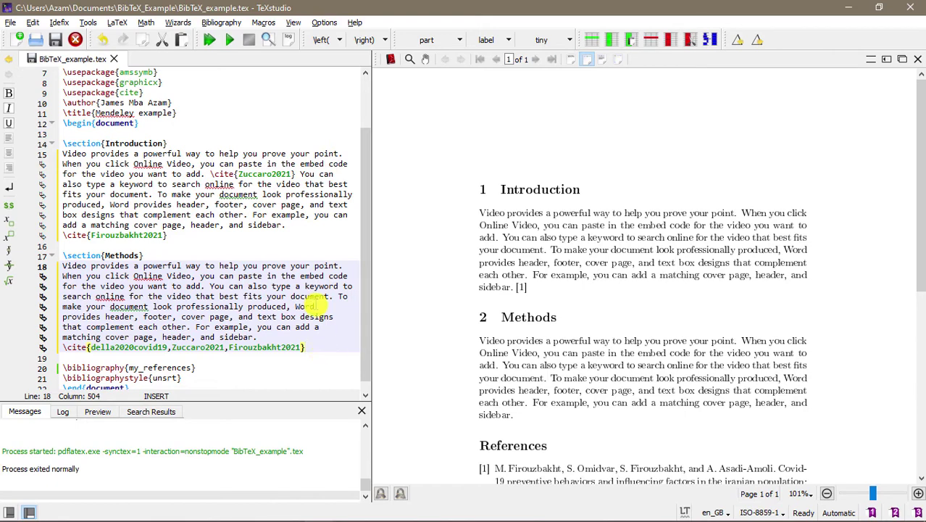
Rebuild the PDF and check citations [1], [2], [1–3] and the three-entry References list
key("F5")
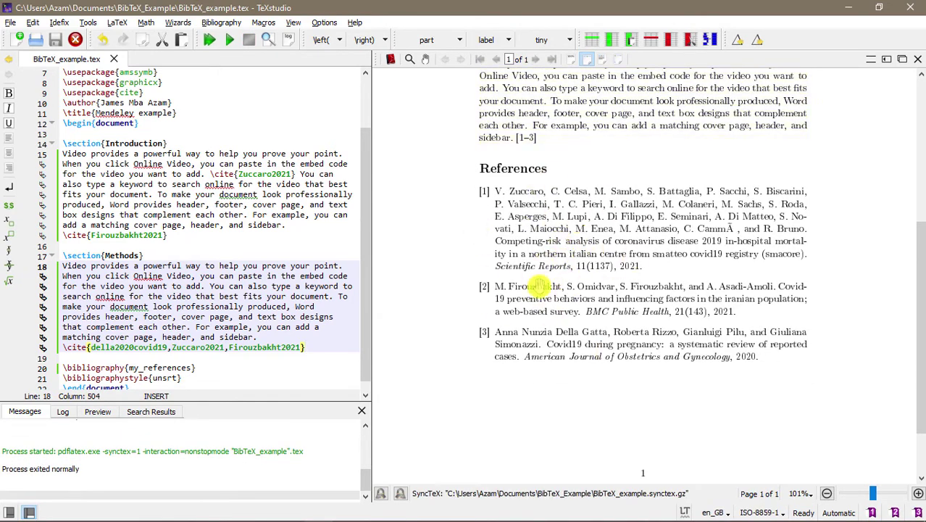
scroll(608, 250, "up", 5)
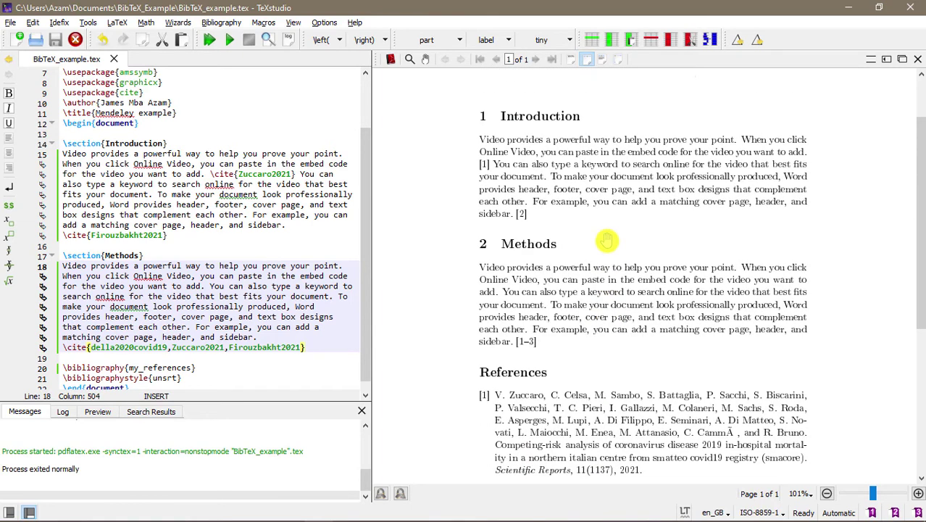
scroll(607, 241, "up", 2)
scroll(593, 235, "down", 1)
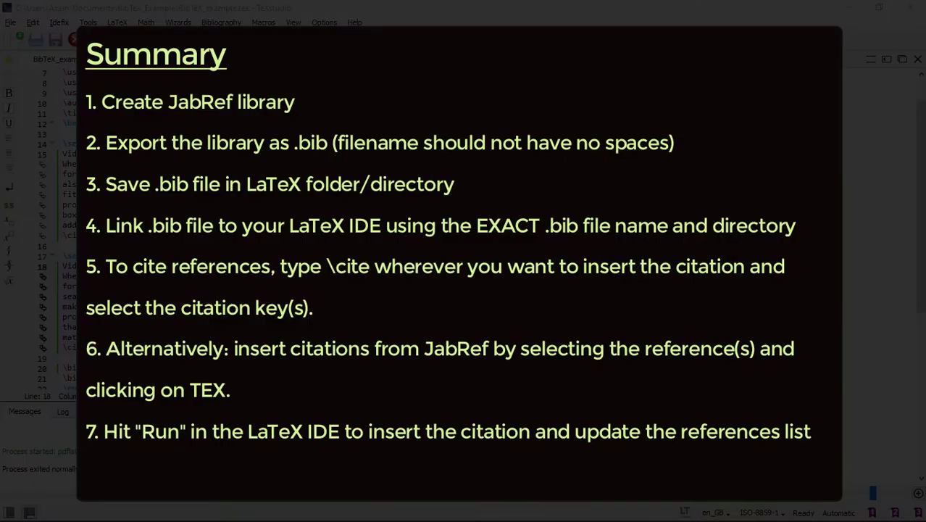
Bring the JabRef window with the six-entry my_references.bib library to the front
left_click(297, 515)
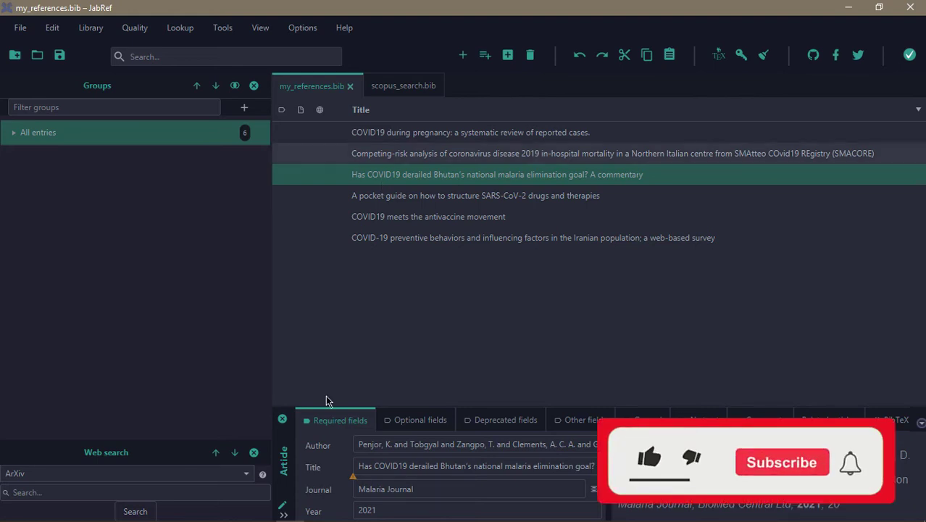
key("alt+Tab")
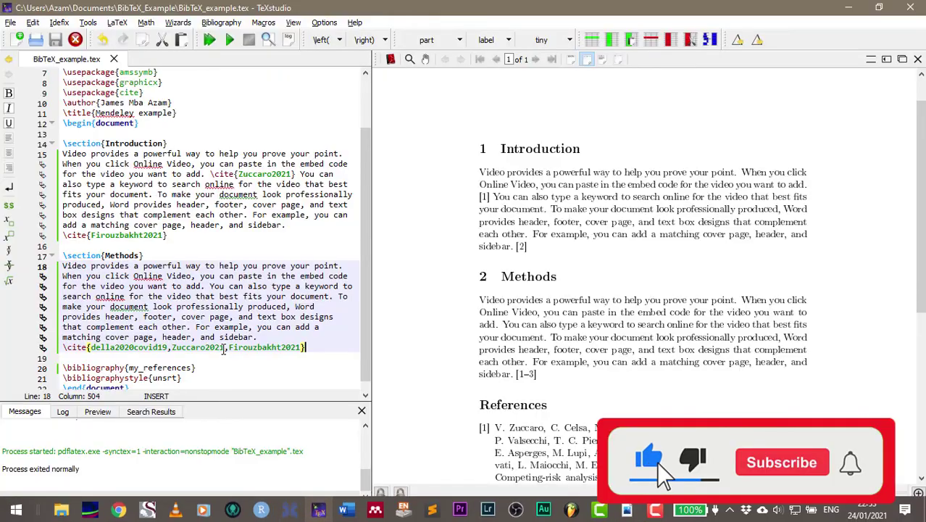
scroll(294, 341, "down", 1)
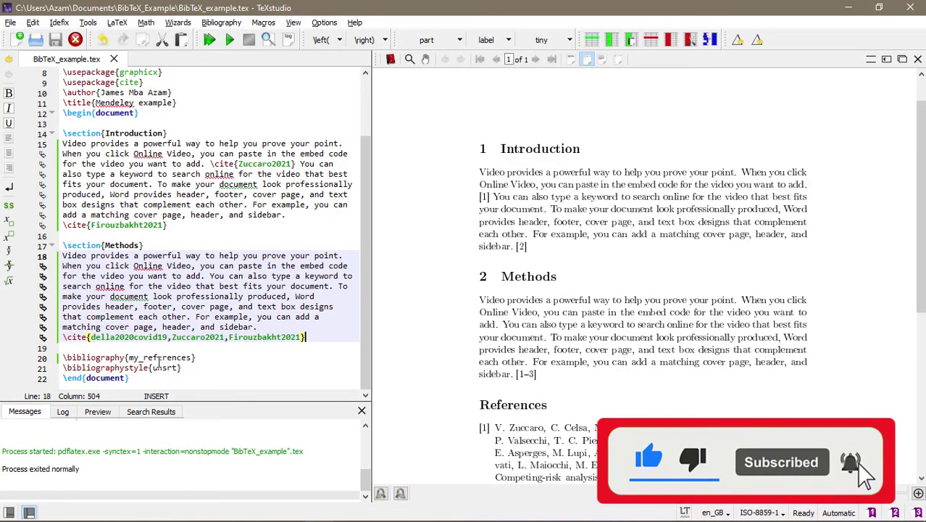
double_click(165, 356)
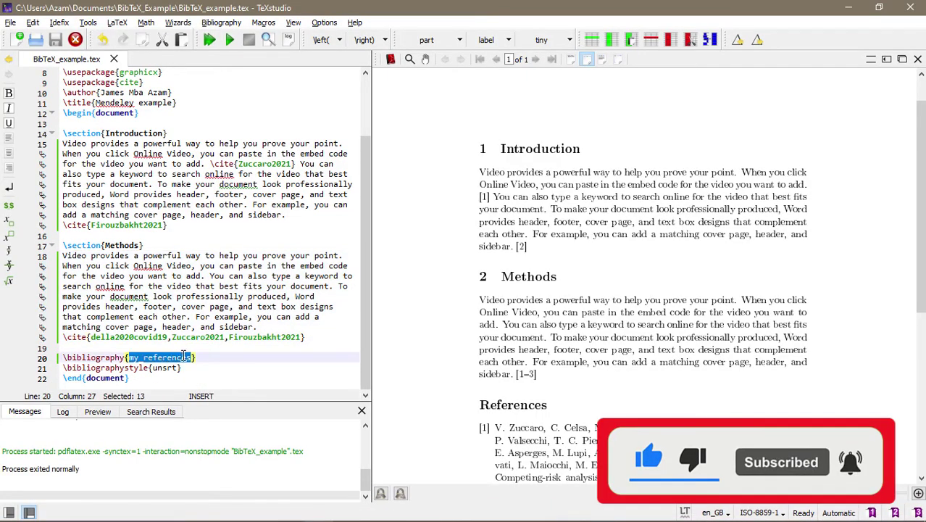
left_click(208, 358)
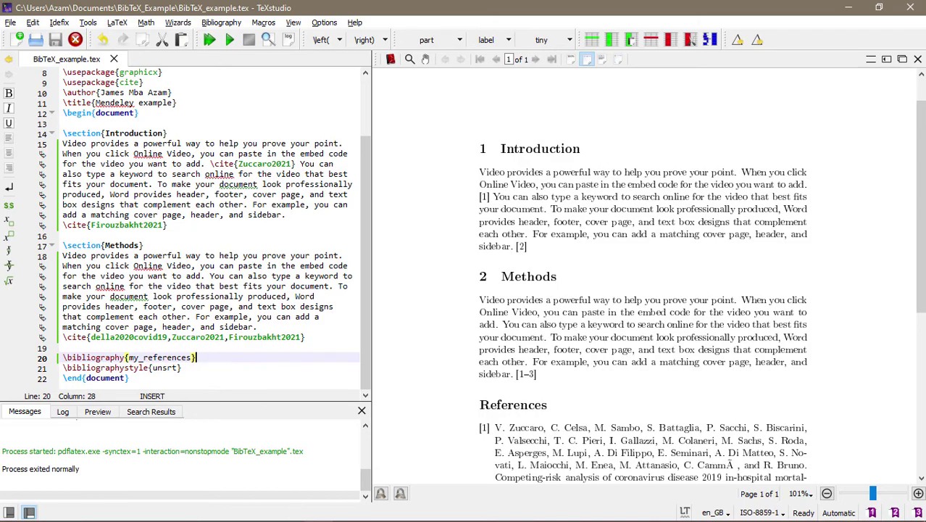
Switch via the taskbar so JabRef shows my_references.bib with its six COVID-19 entries
left_click(293, 513)
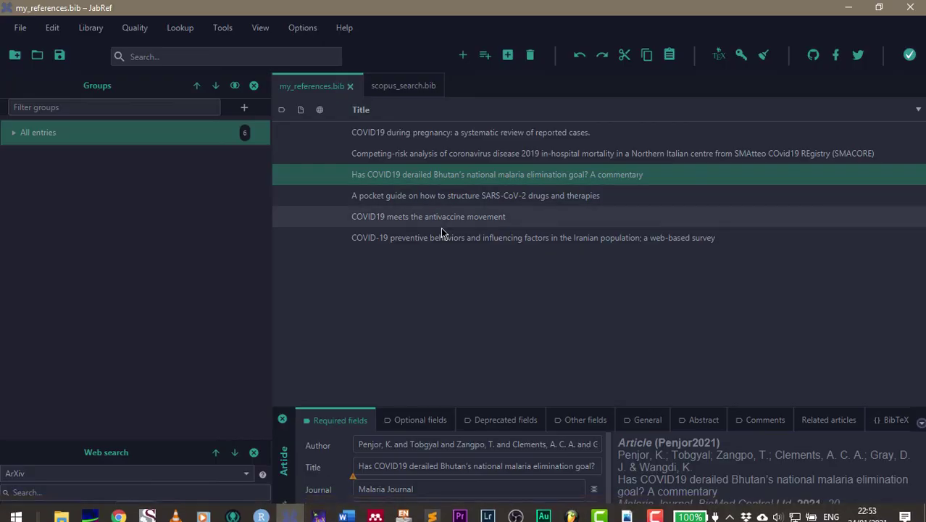